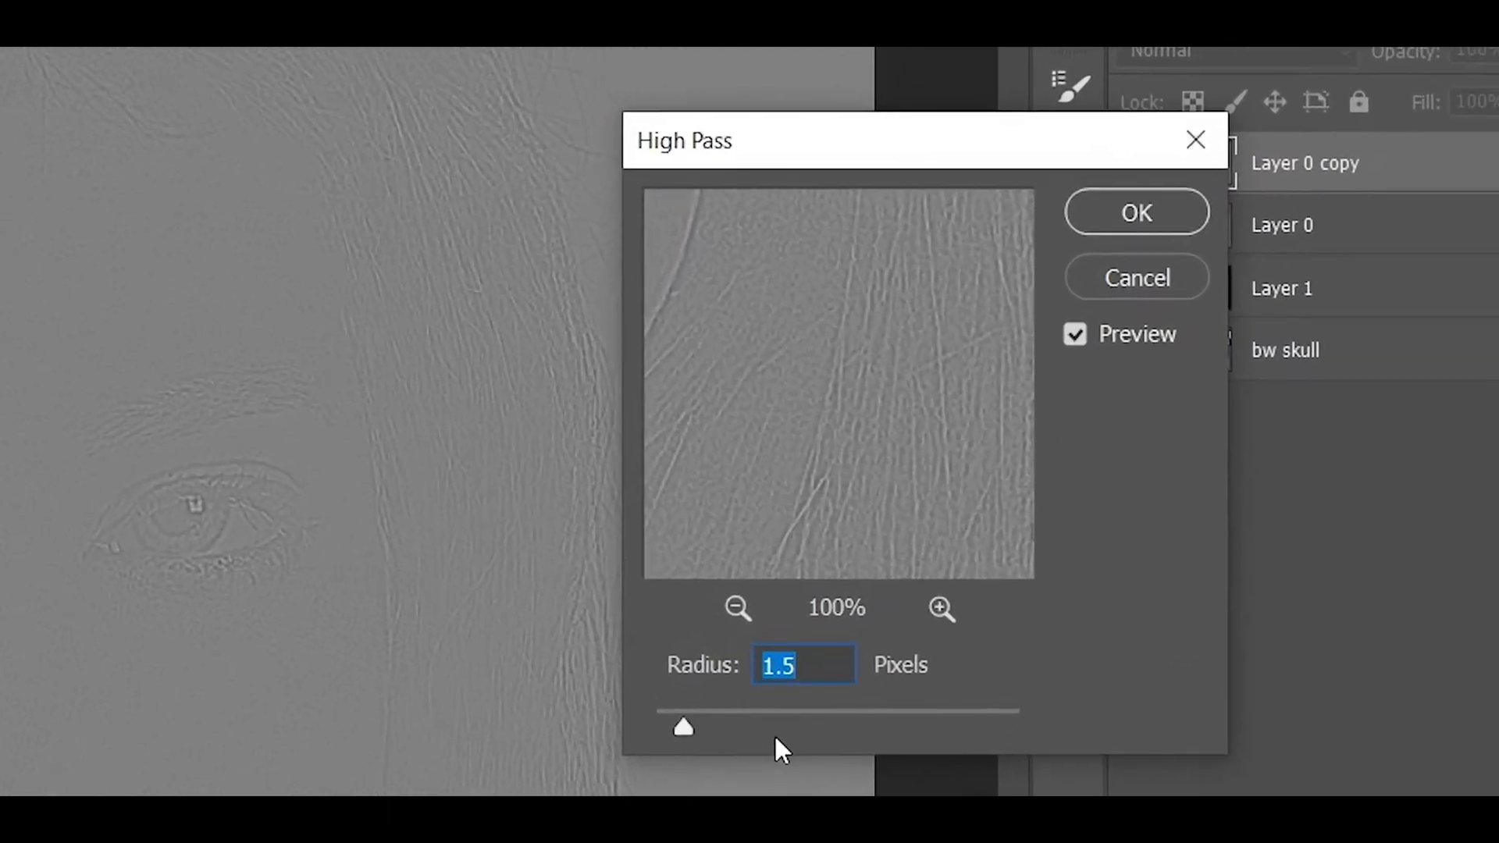
- Try several High Pass radii, apply the filter to Layer 0 copy at 2.0 pixels, and open the layer's blend mode options
left_click(779, 728)
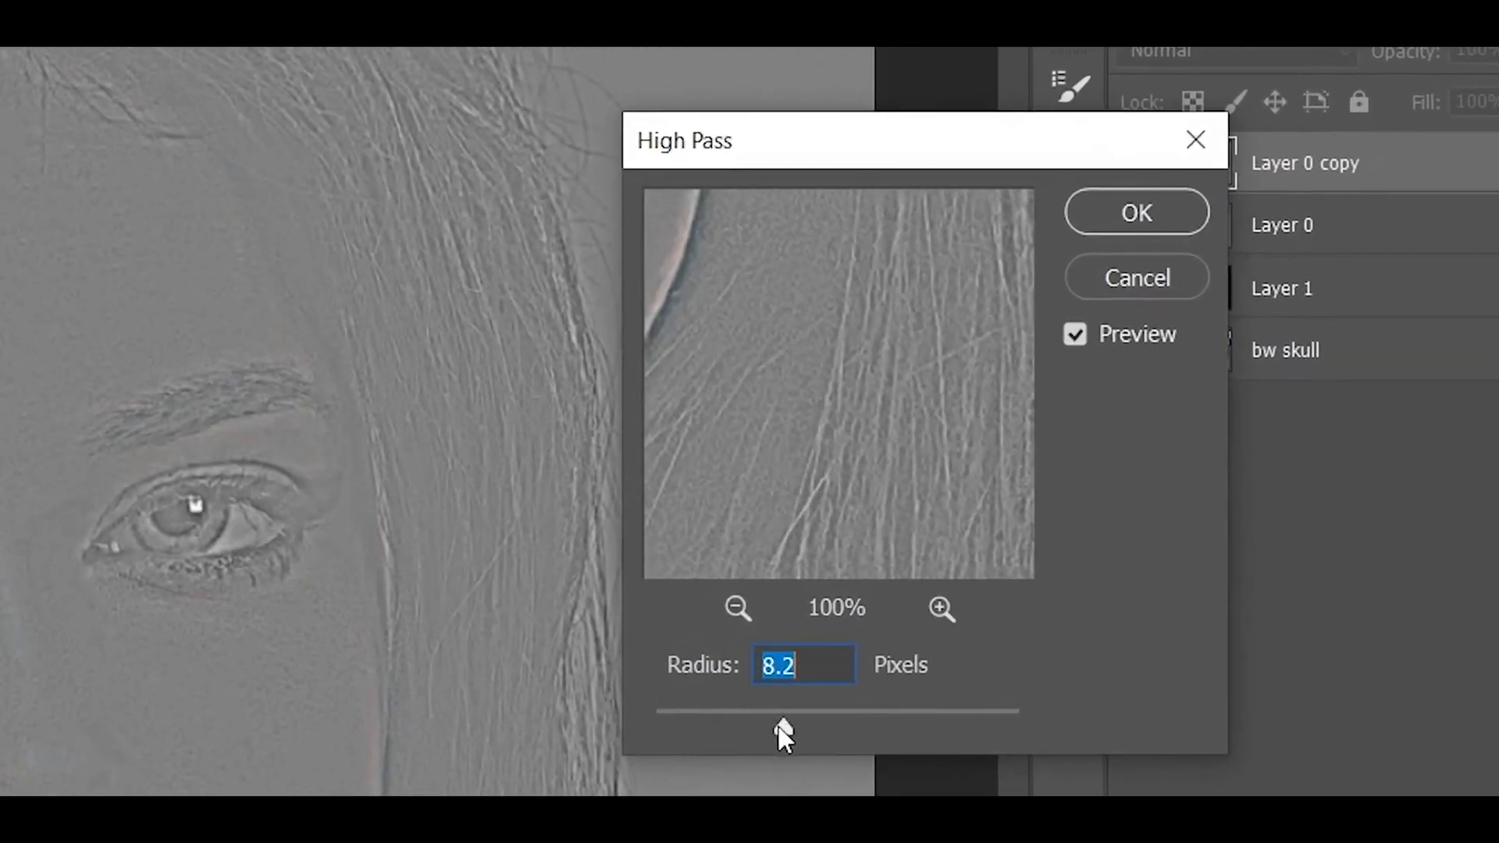
left_click(712, 730)
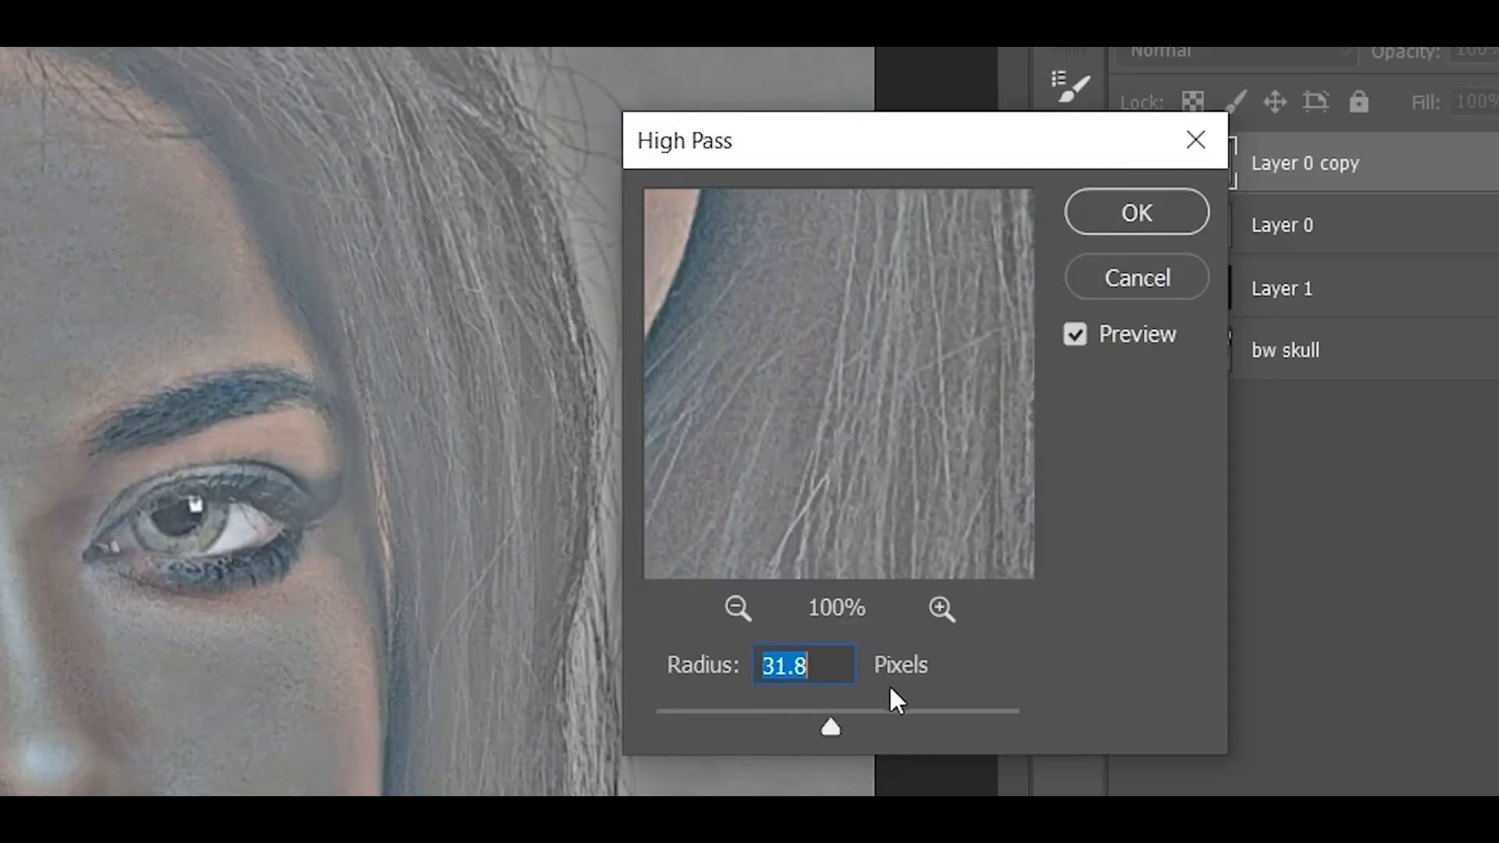
left_click(986, 718)
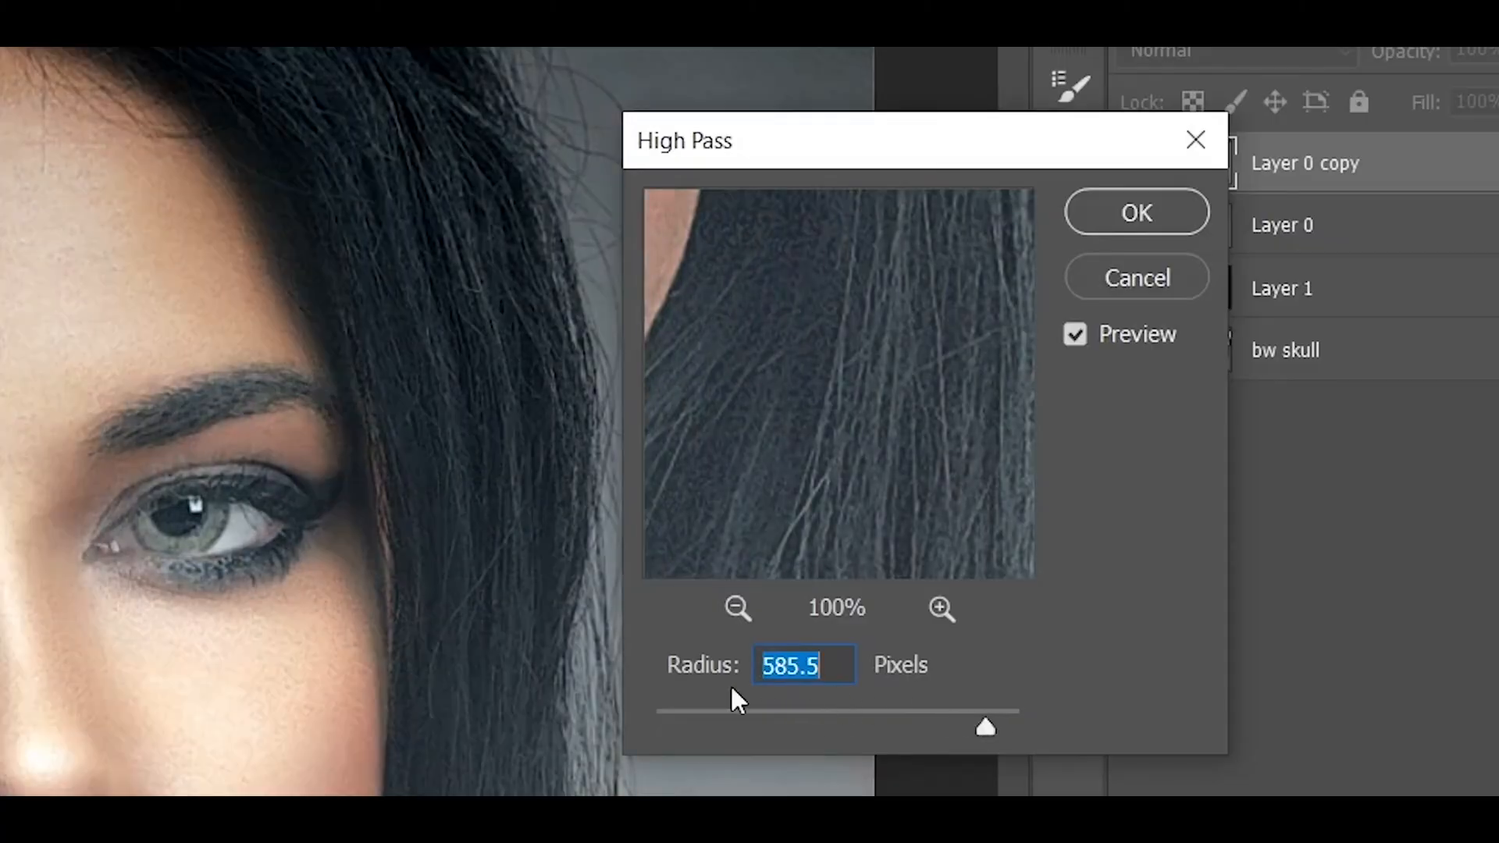
left_click(672, 712)
type("2.0")
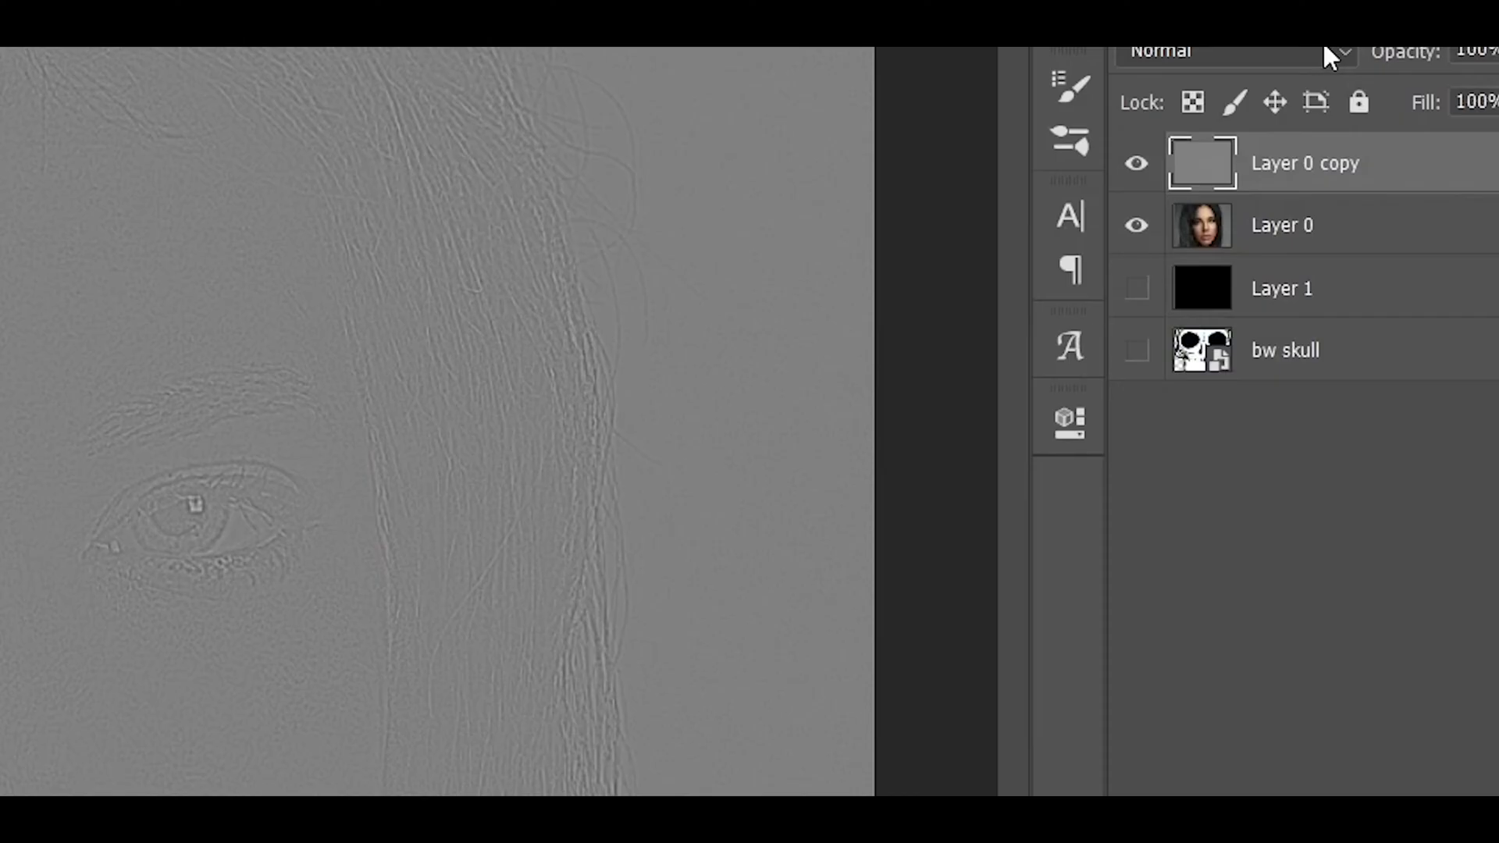
left_click(1318, 52)
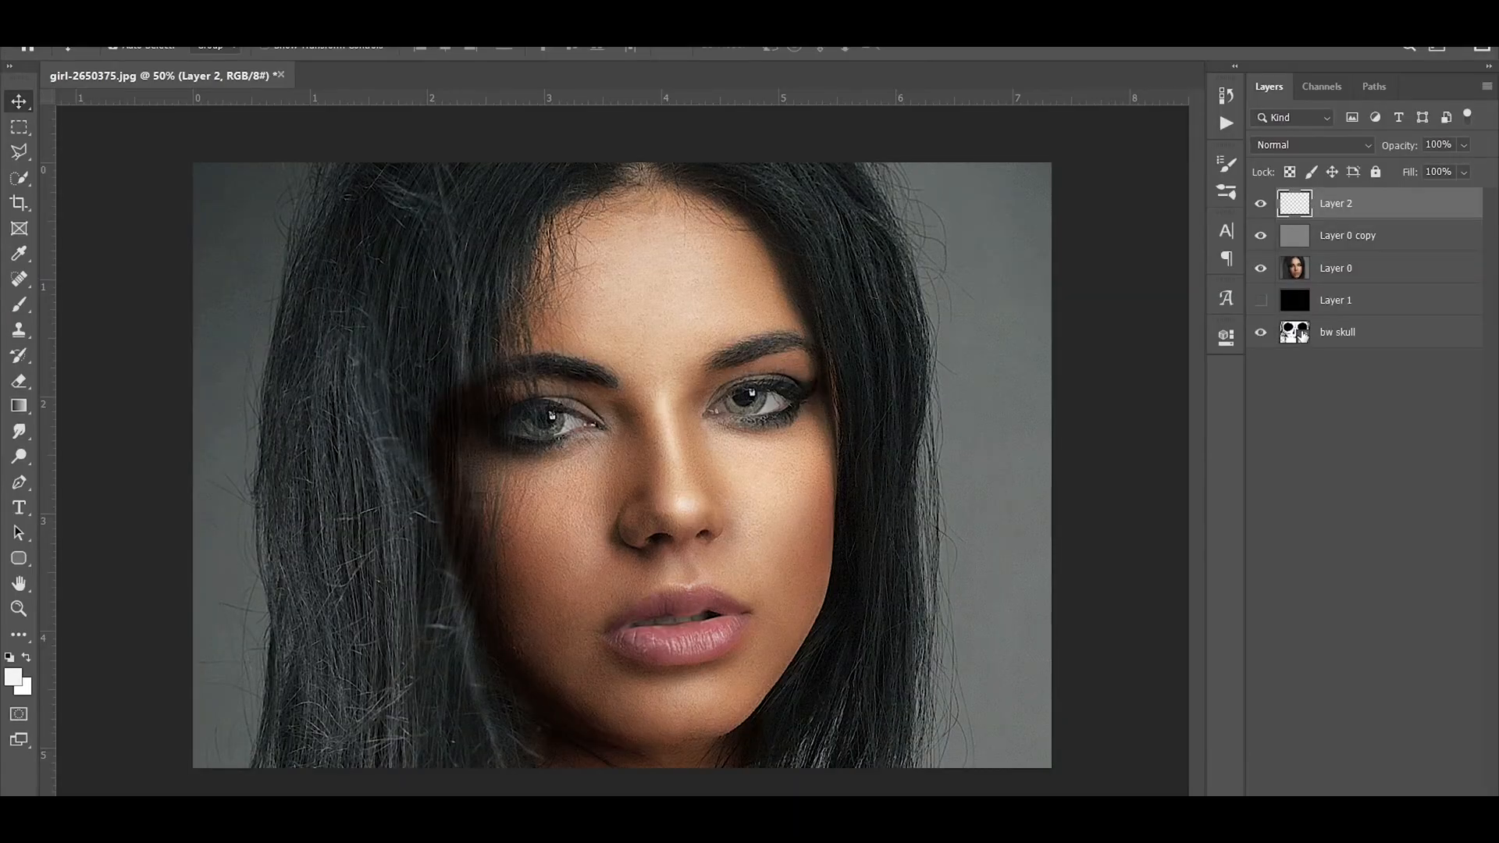
- Place a copy of the bw skull layer at the top of the layer stack and remove the empty Layer 2
left_click_drag(1302, 336, 1341, 220)
left_click(1362, 210)
key("Delete")
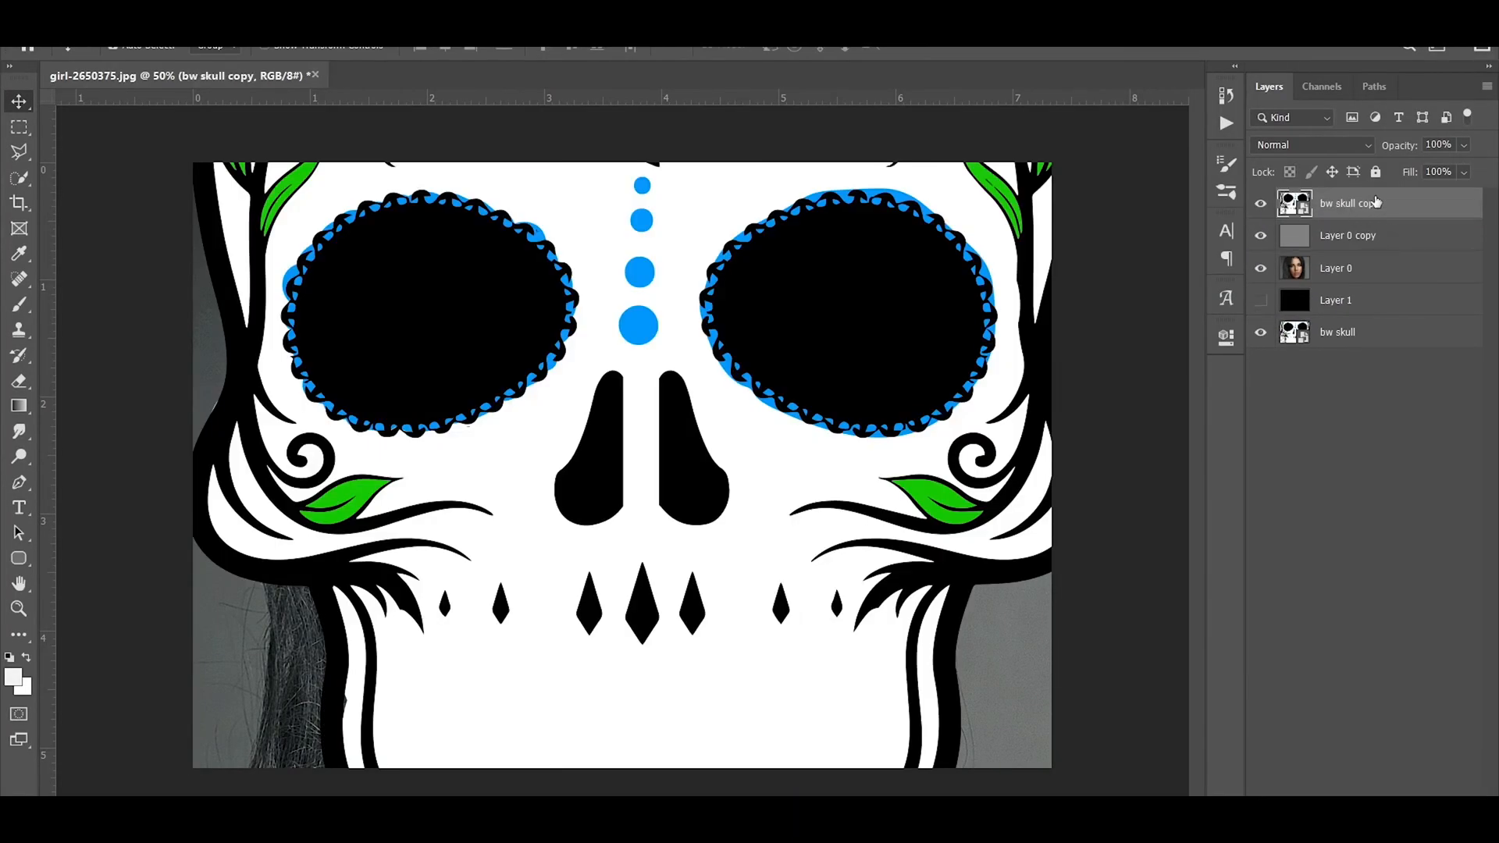
- Transform the skull copy over the woman's face and skew its sides so the eye sockets follow the tilt of her eyes
key("ctrl+t")
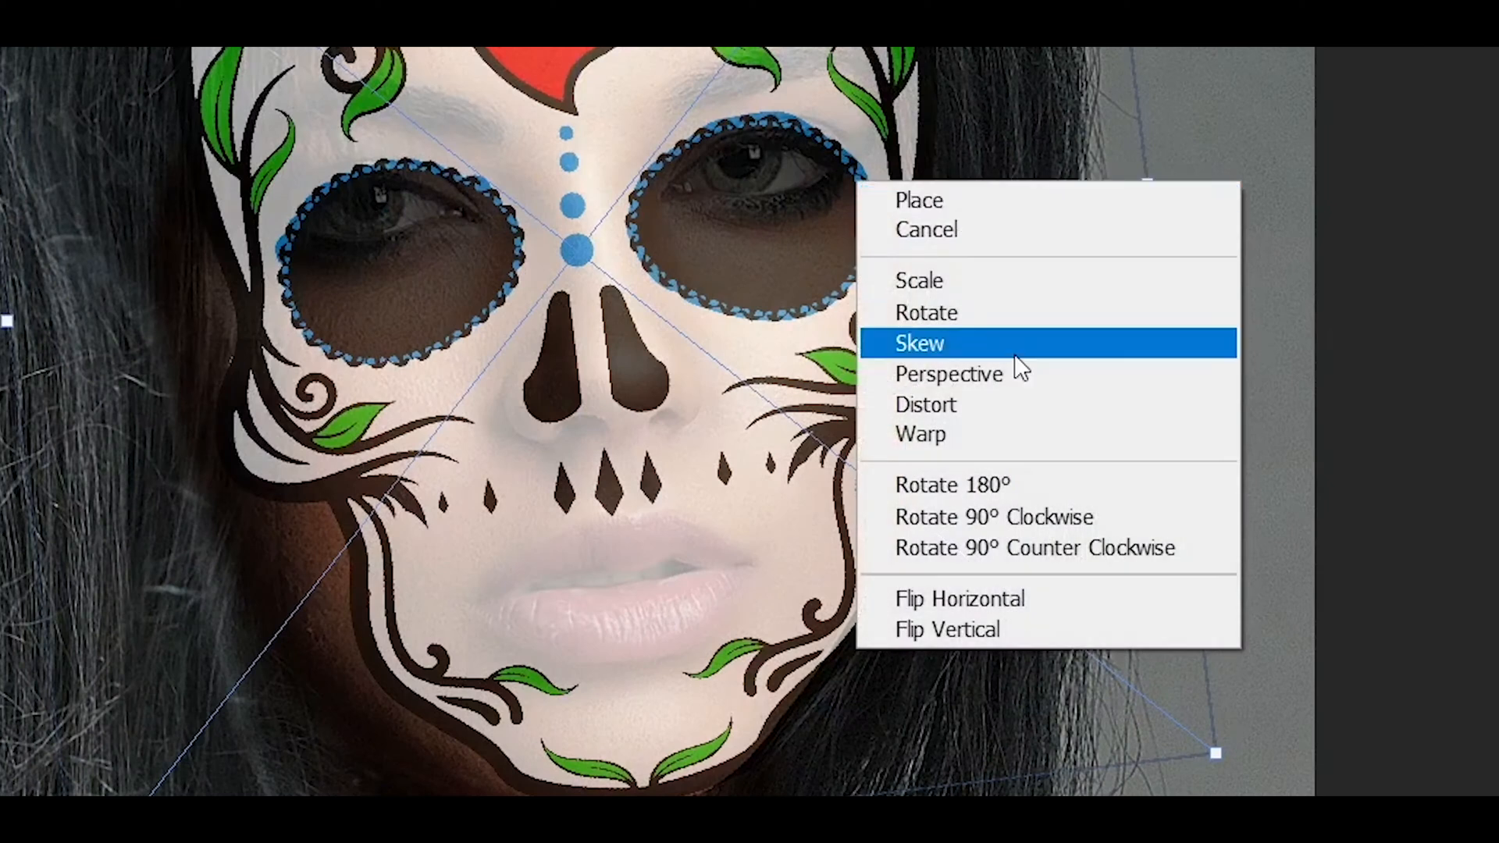
left_click(1018, 374)
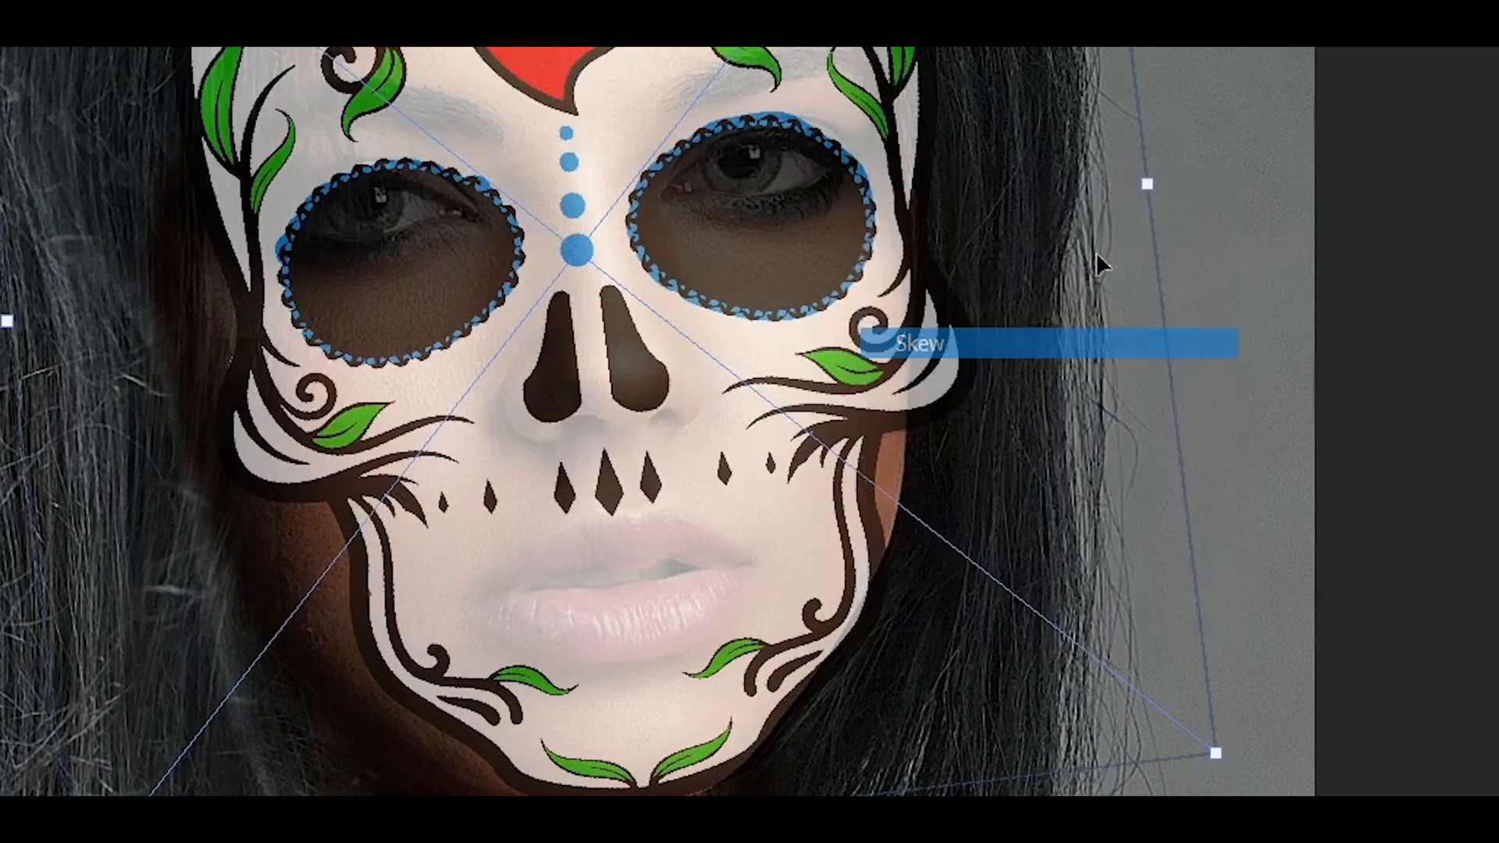
left_click_drag(1149, 173, 1163, 223)
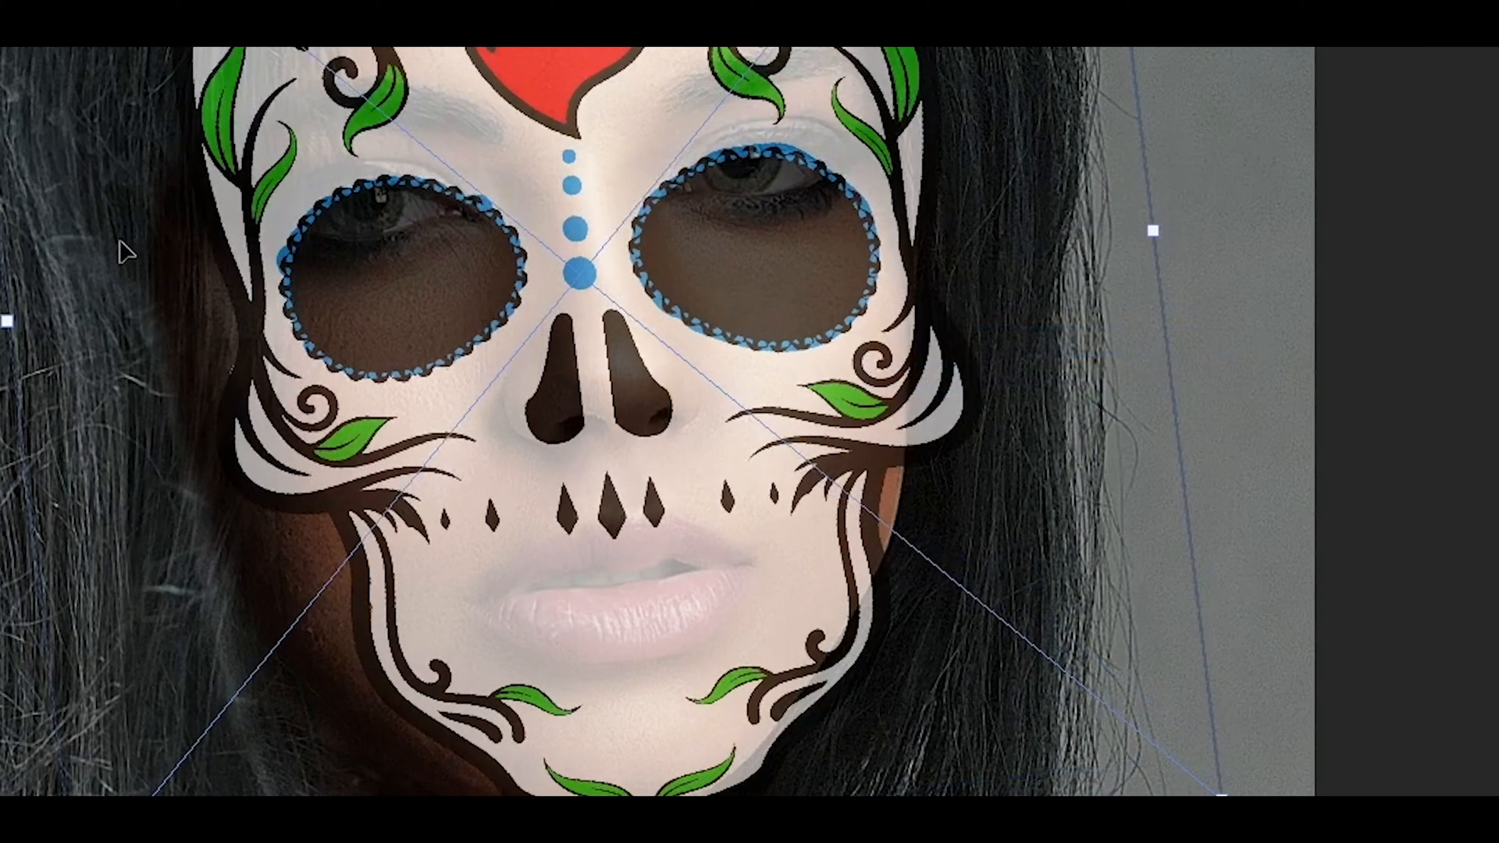
left_click_drag(12, 321, 11, 284)
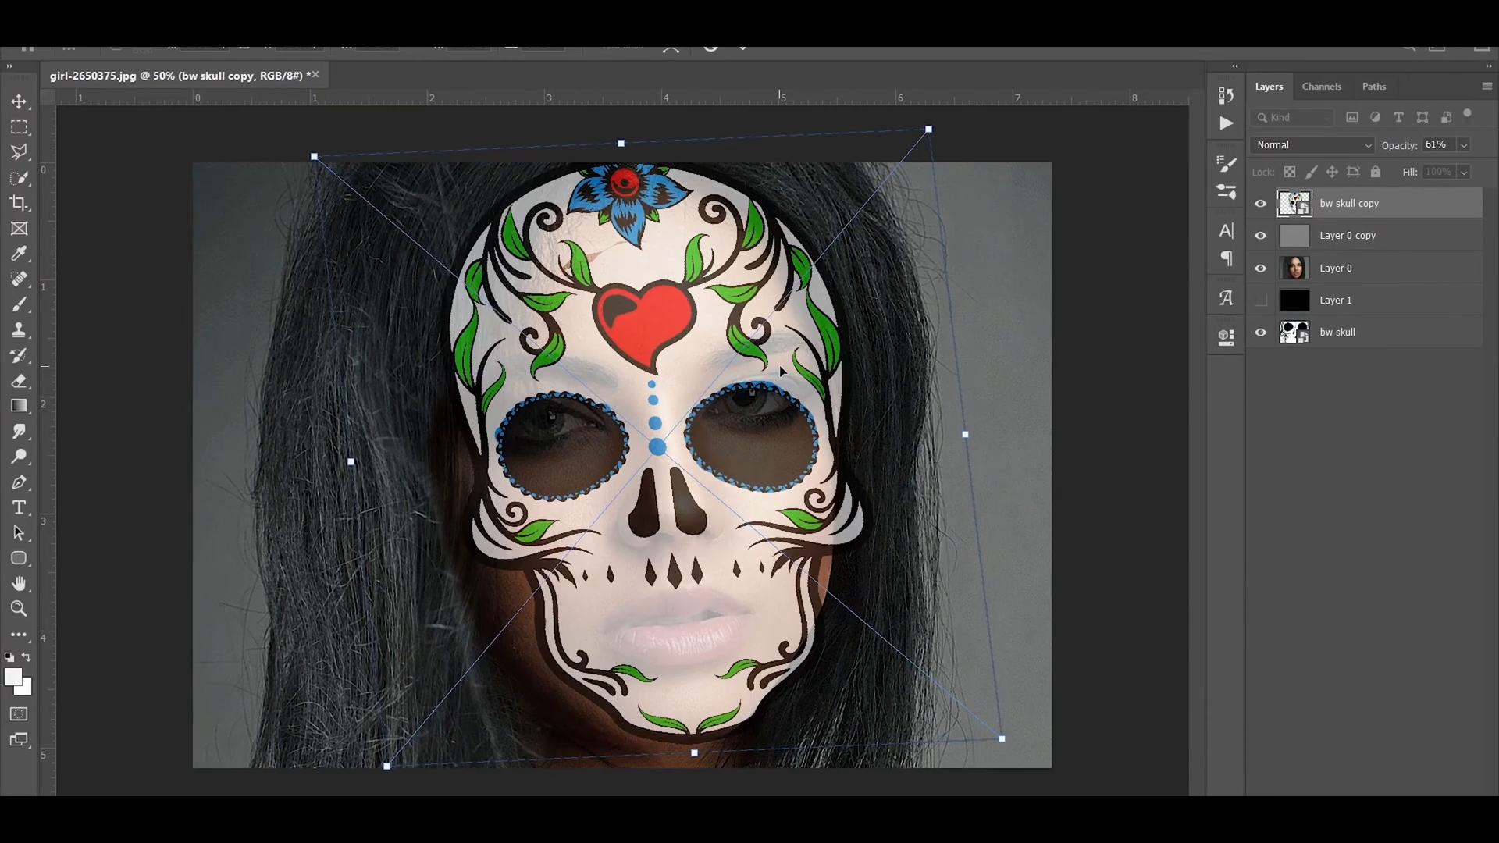
right_click(803, 102)
left_click(840, 423)
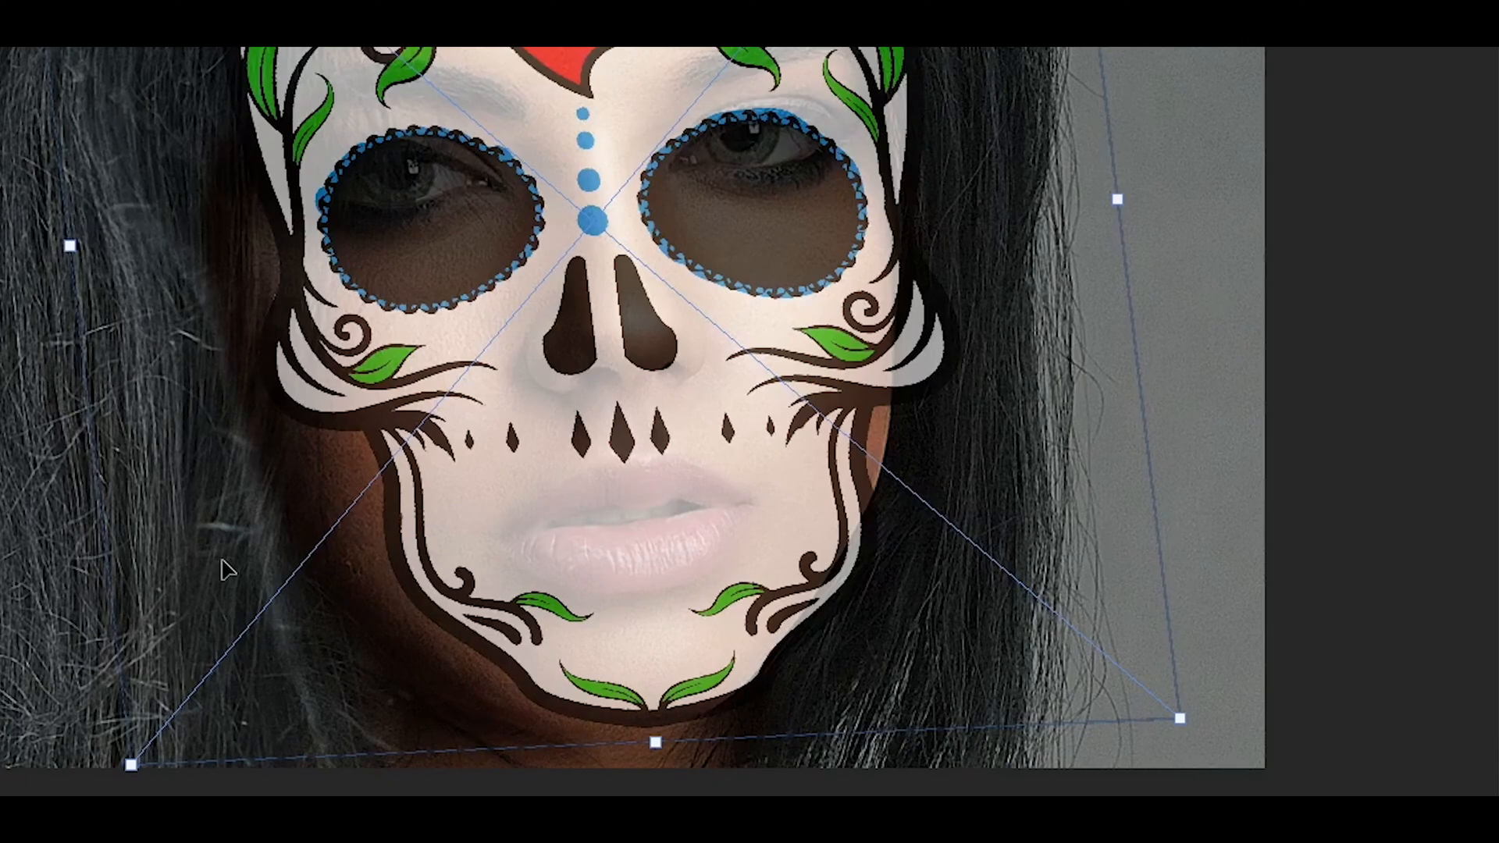
- Warp the skull copy outward at the eye sockets, cheeks and jaw to fit the face, and commit the transform
right_click(574, 472)
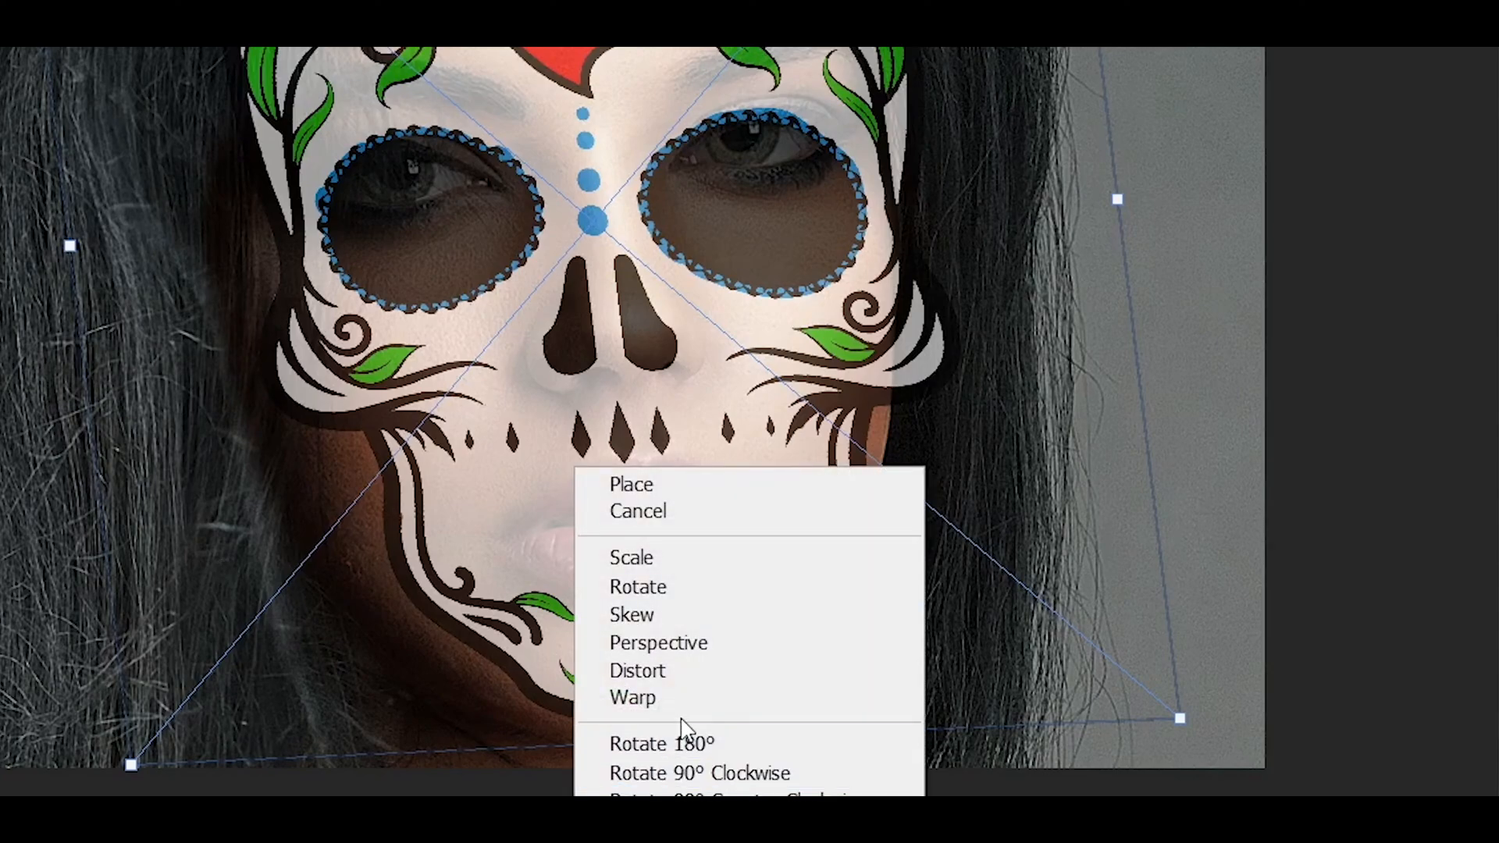
left_click(698, 694)
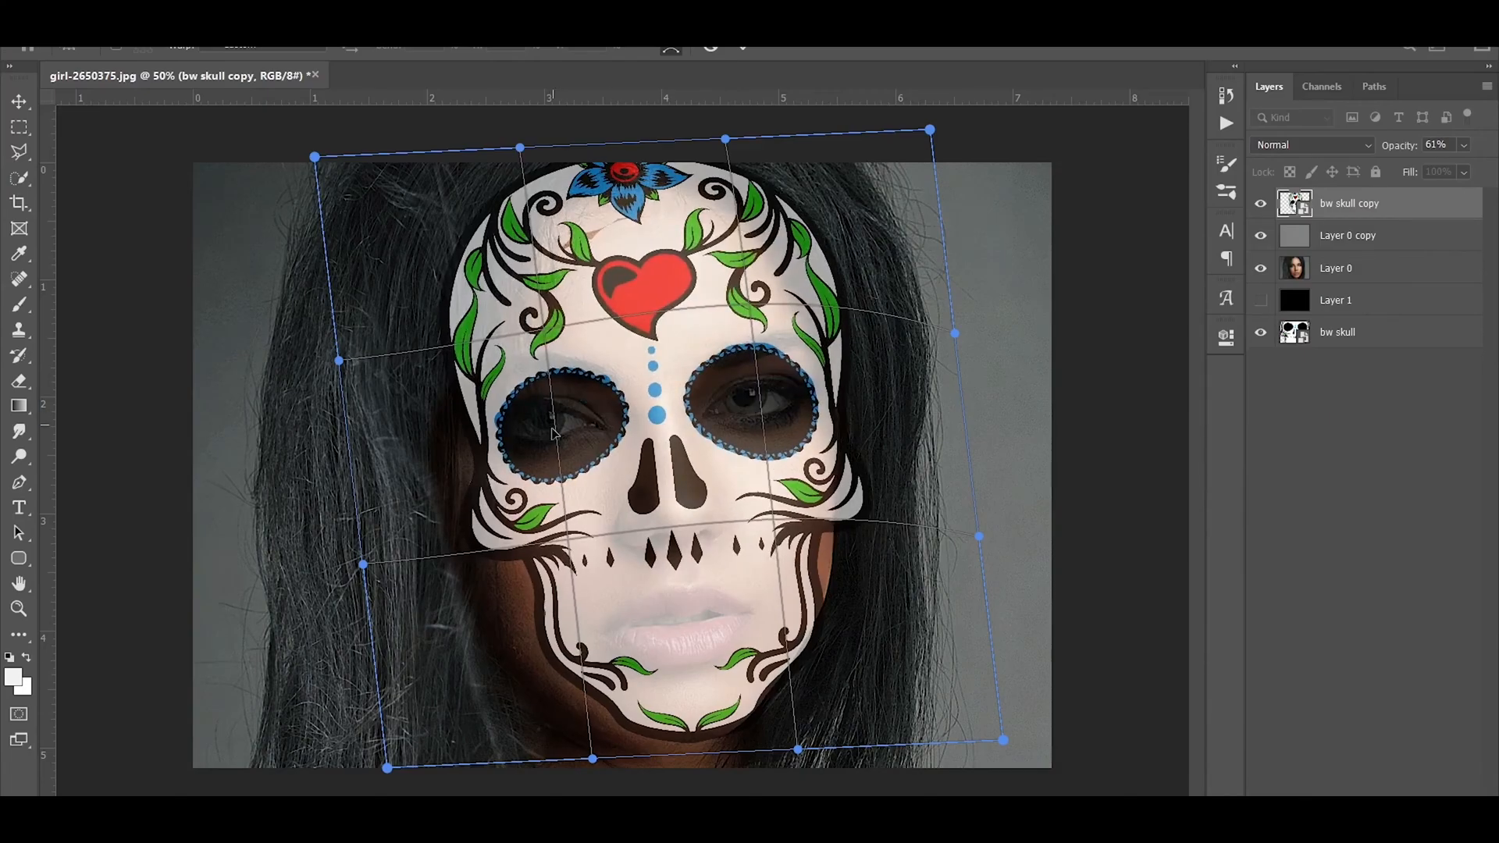
left_click_drag(553, 433, 539, 435)
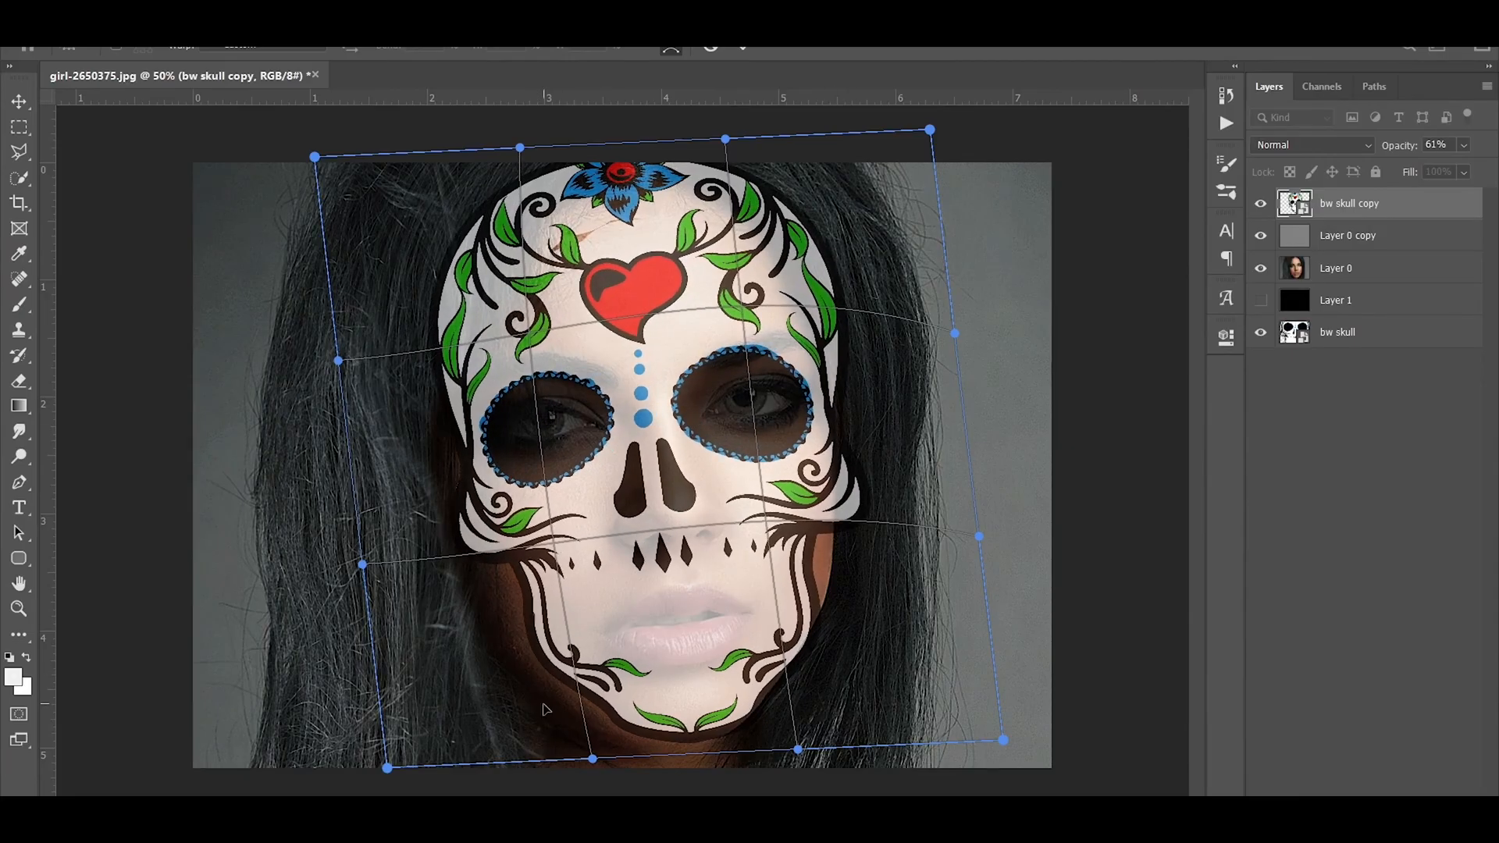
left_click_drag(544, 709, 515, 710)
mouse_move(858, 673)
left_mouse_down()
mouse_move(897, 675)
mouse_move(876, 671)
left_mouse_up()
left_click_drag(490, 693, 469, 693)
left_click_drag(824, 667, 840, 658)
left_click_drag(875, 452, 896, 447)
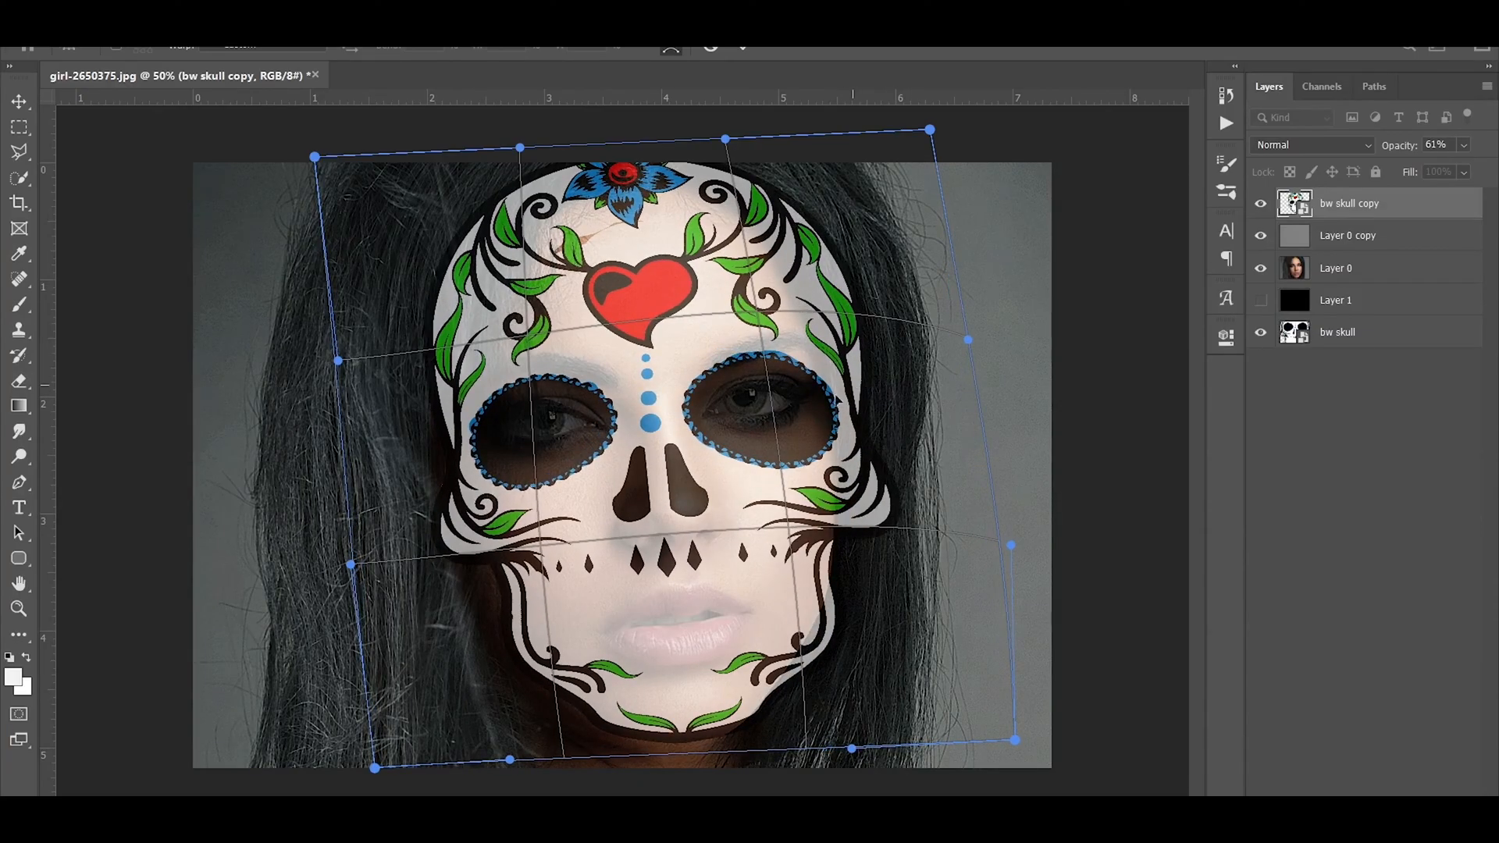
left_click(746, 52)
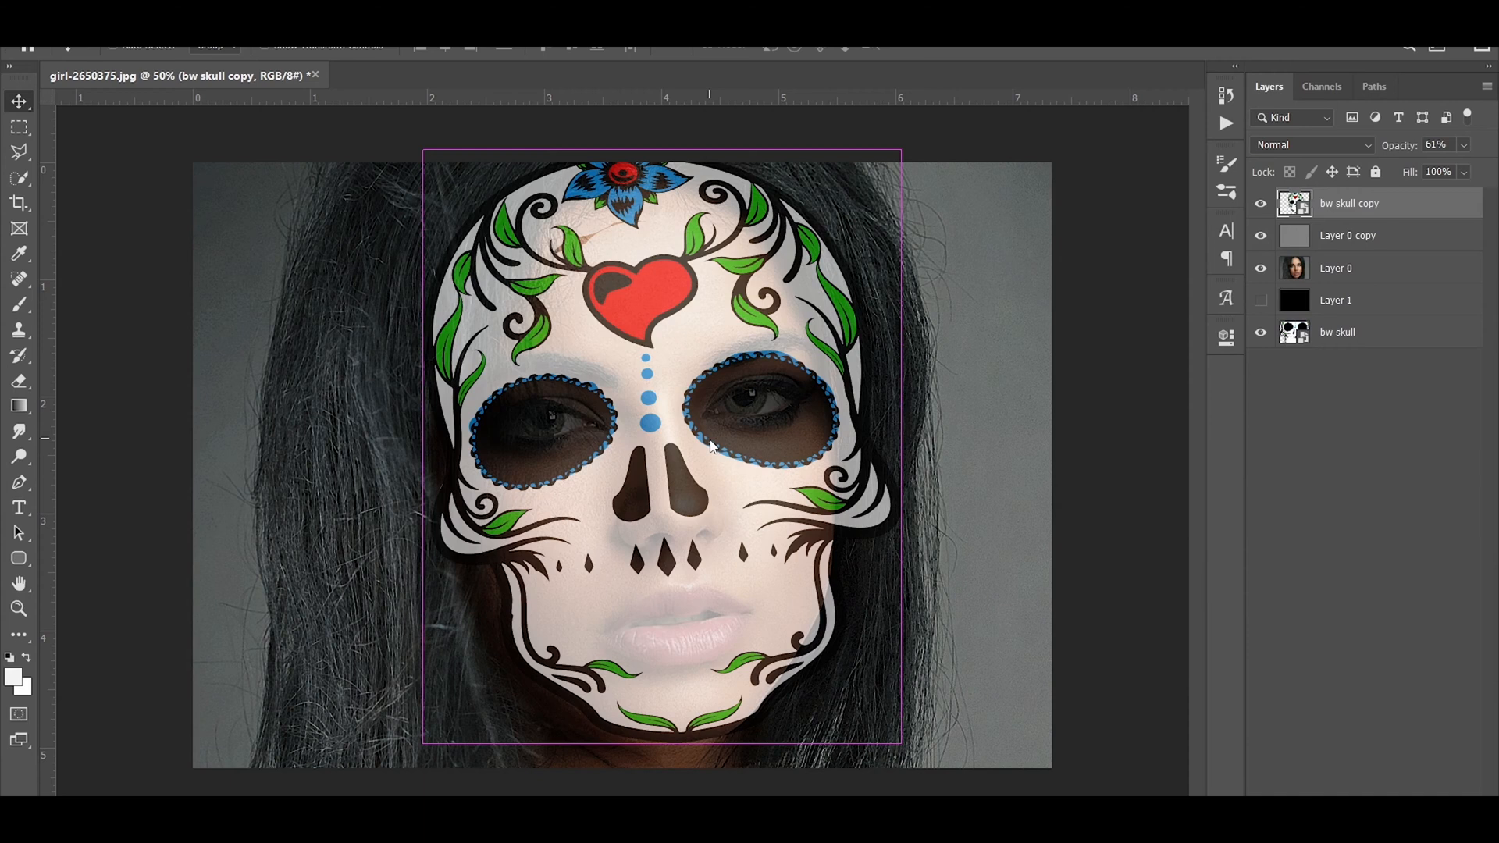
- Open the Liquify filter on the skull copy, adjust the backdrop opacity, and open the choices of layers for the backdrop
key("ctrl+shift+x")
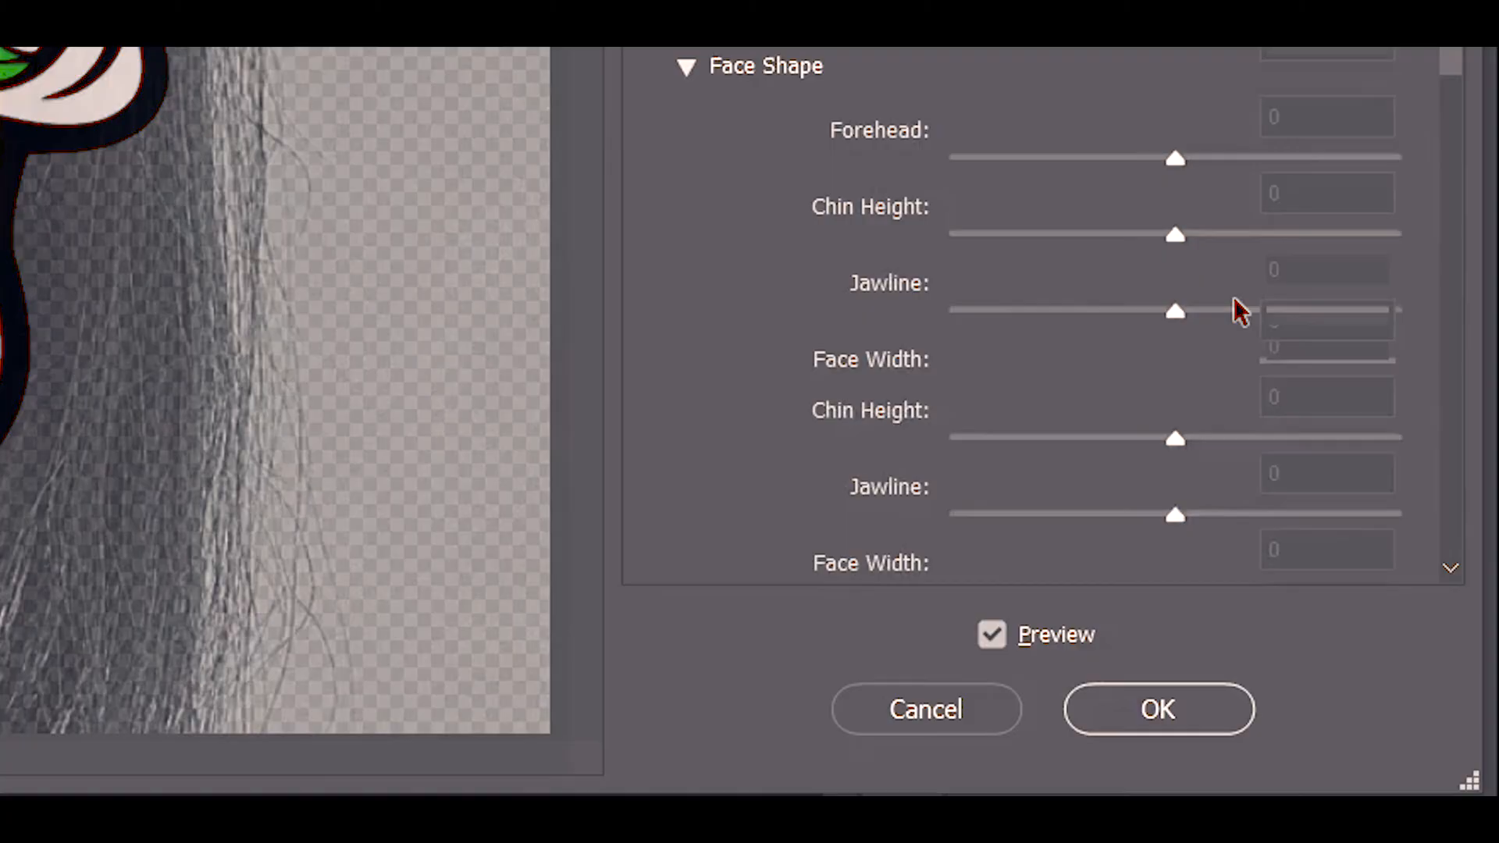
scroll(1239, 312, "down", 10)
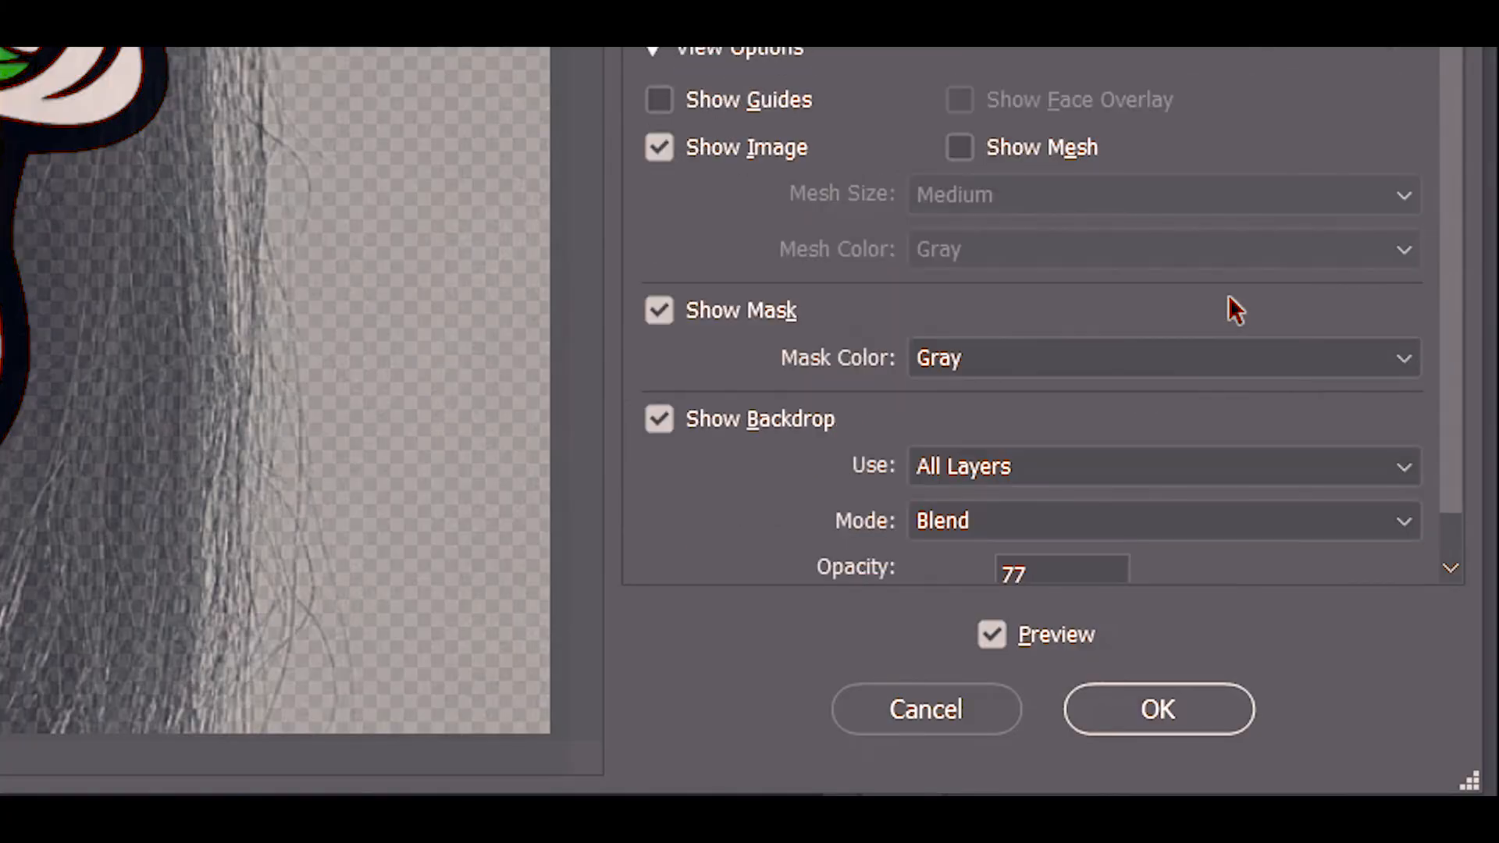
scroll(1233, 311, "down", 2)
left_click_drag(1081, 513, 1054, 513)
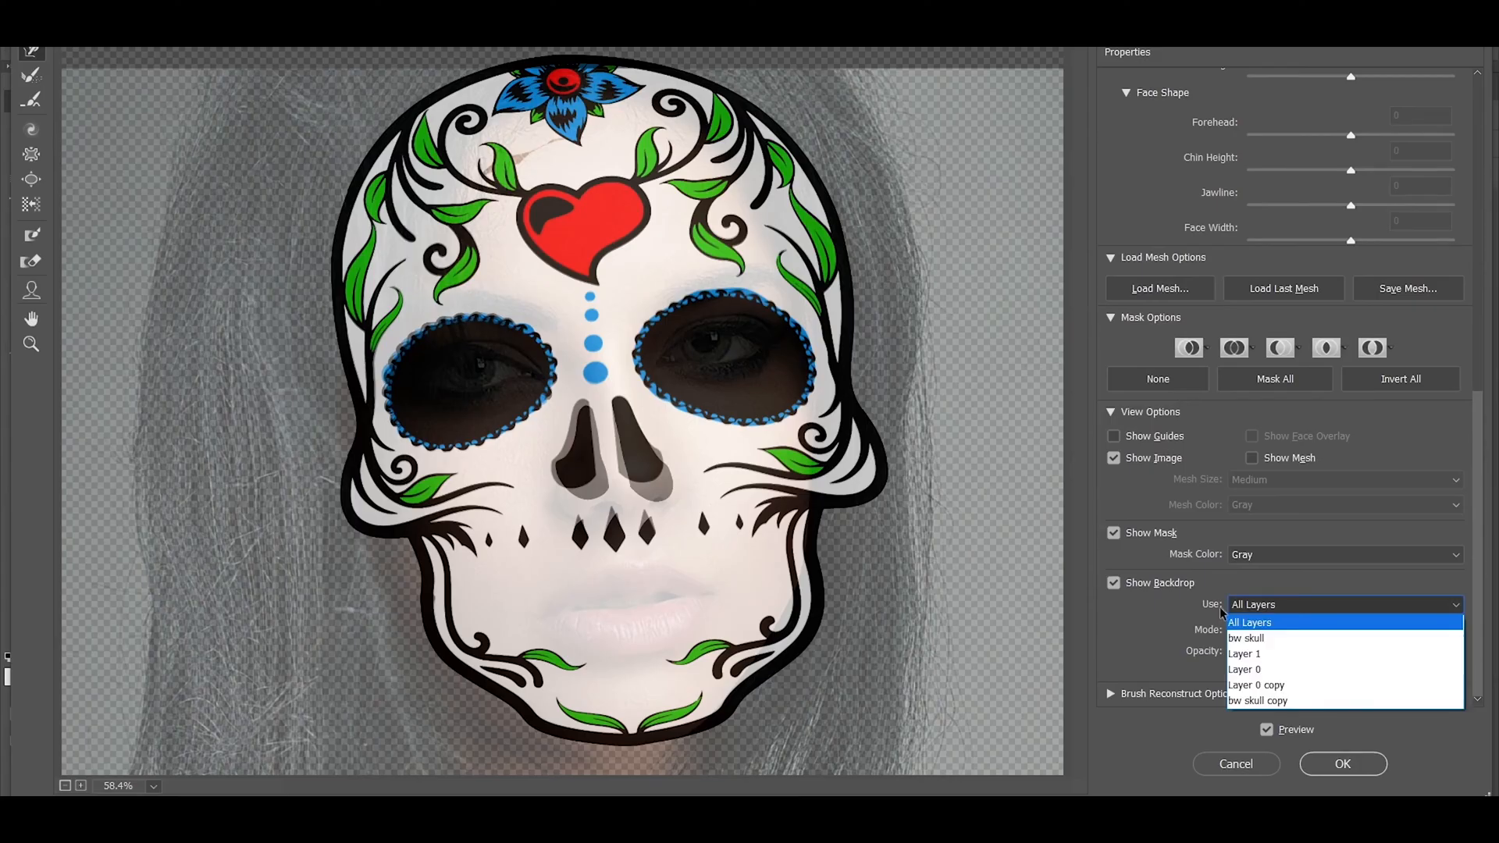
left_click(1081, 550)
- Push the skull's eye sockets, nose, cheek and jaw outlines into line with the face, reducing the brush size, and apply Liquify
scroll(1208, 502, "up", 5)
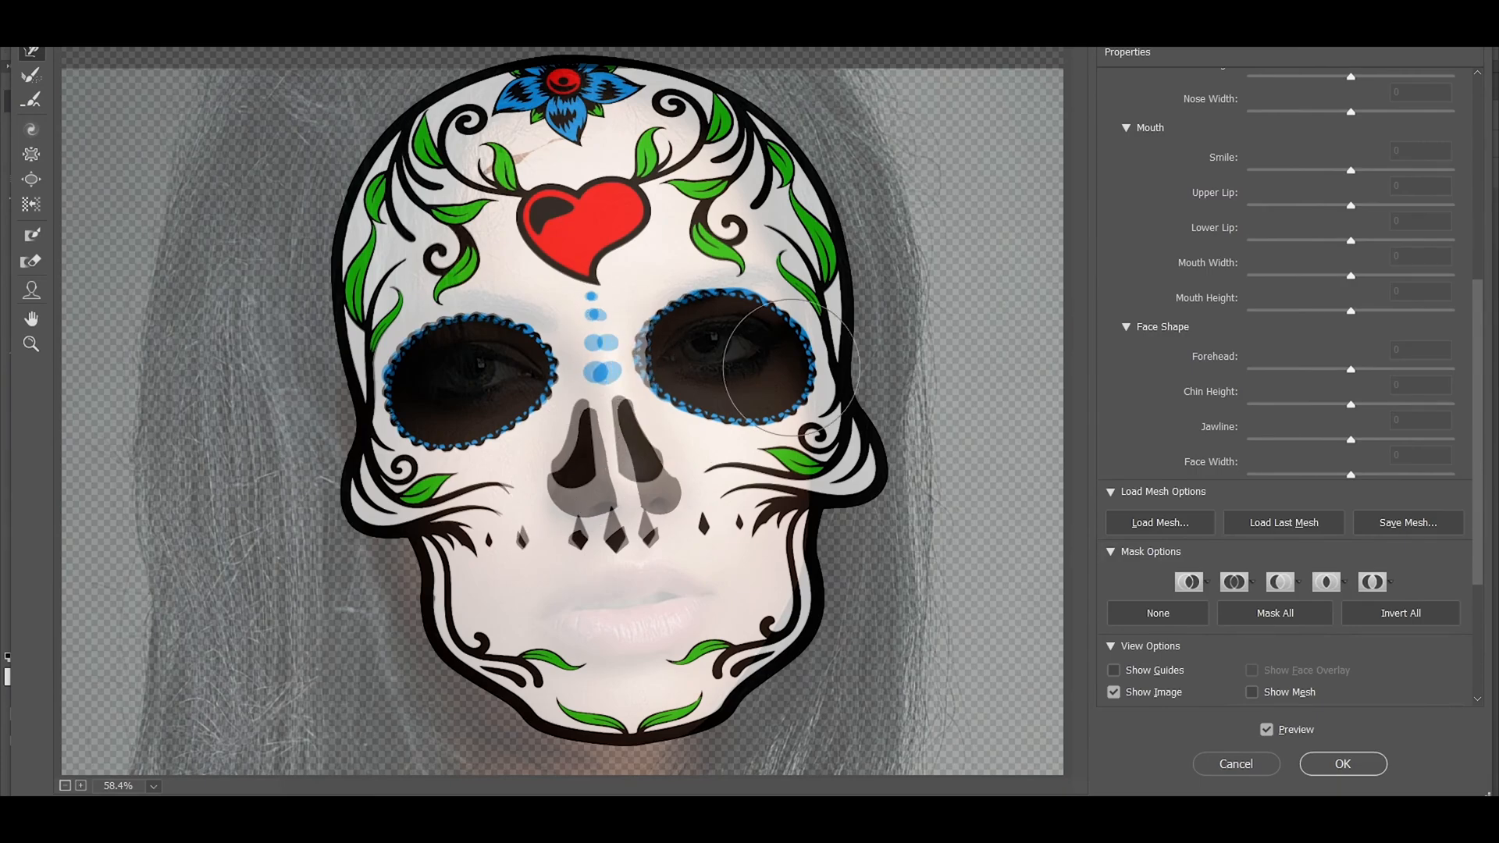
left_click_drag(769, 328, 774, 316)
left_click_drag(890, 468, 873, 467)
left_click_drag(829, 613, 812, 615)
left_click_drag(457, 133, 472, 142)
key("bracketleft")
key("bracketleft")
key("bracketleft")
key("bracketleft")
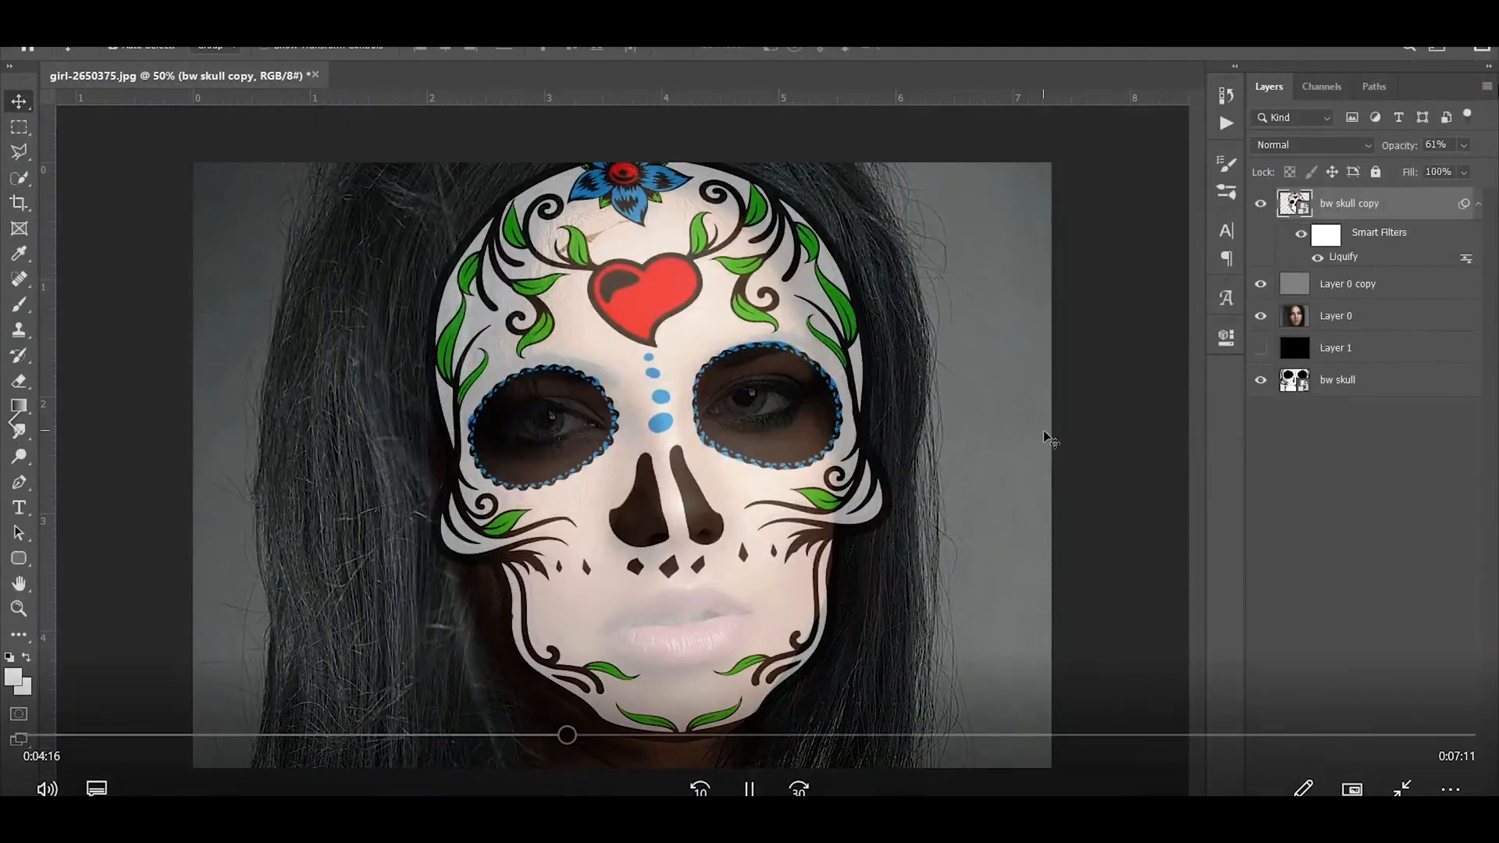
- Set the bw skull copy layer's opacity to 100% and duplicate it as a layer named black
left_click_drag(1402, 146, 1491, 156)
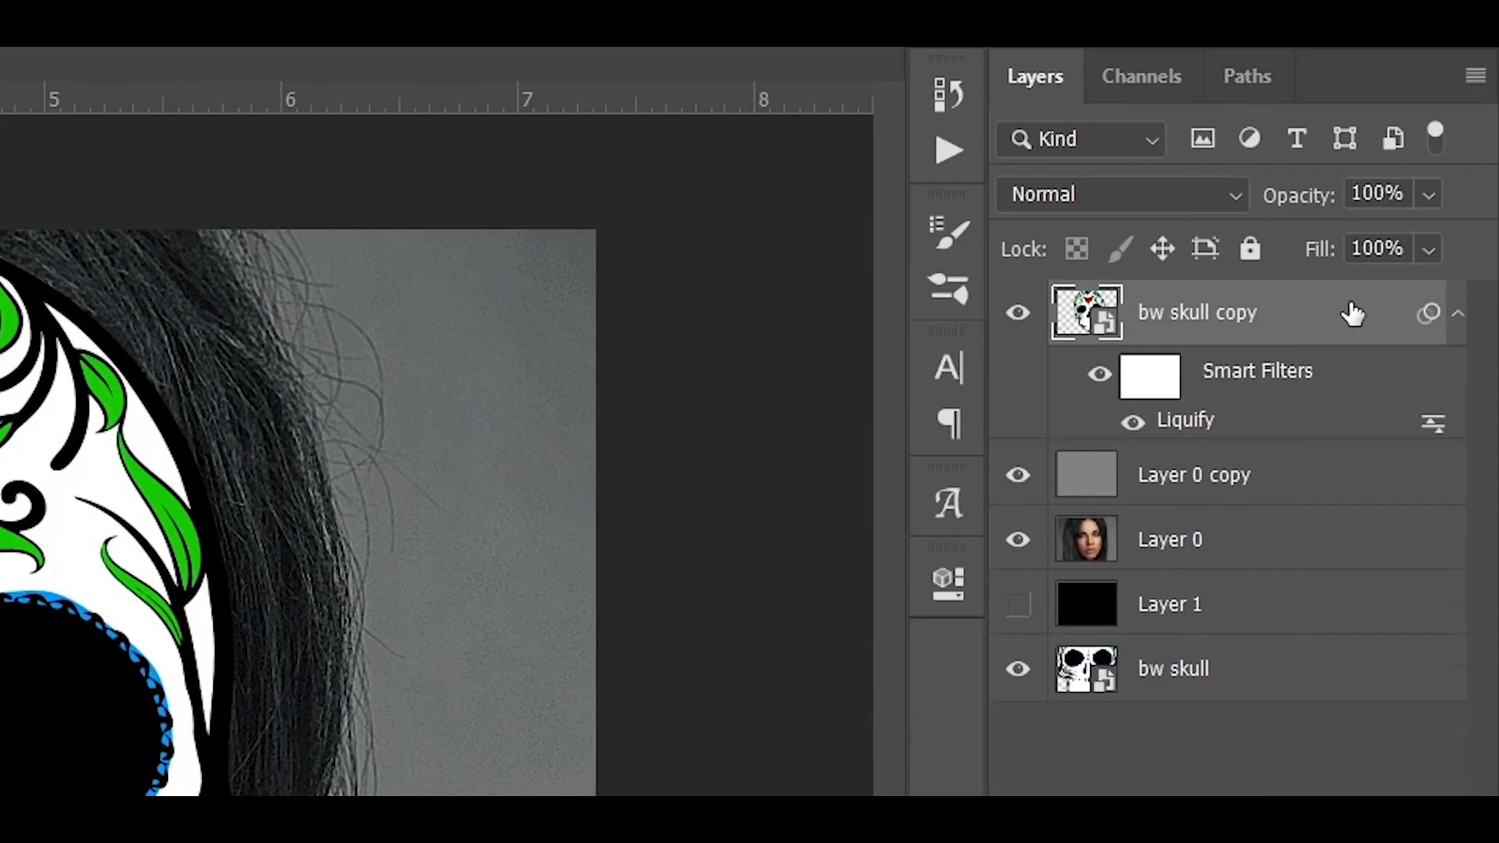
key("ctrl+j")
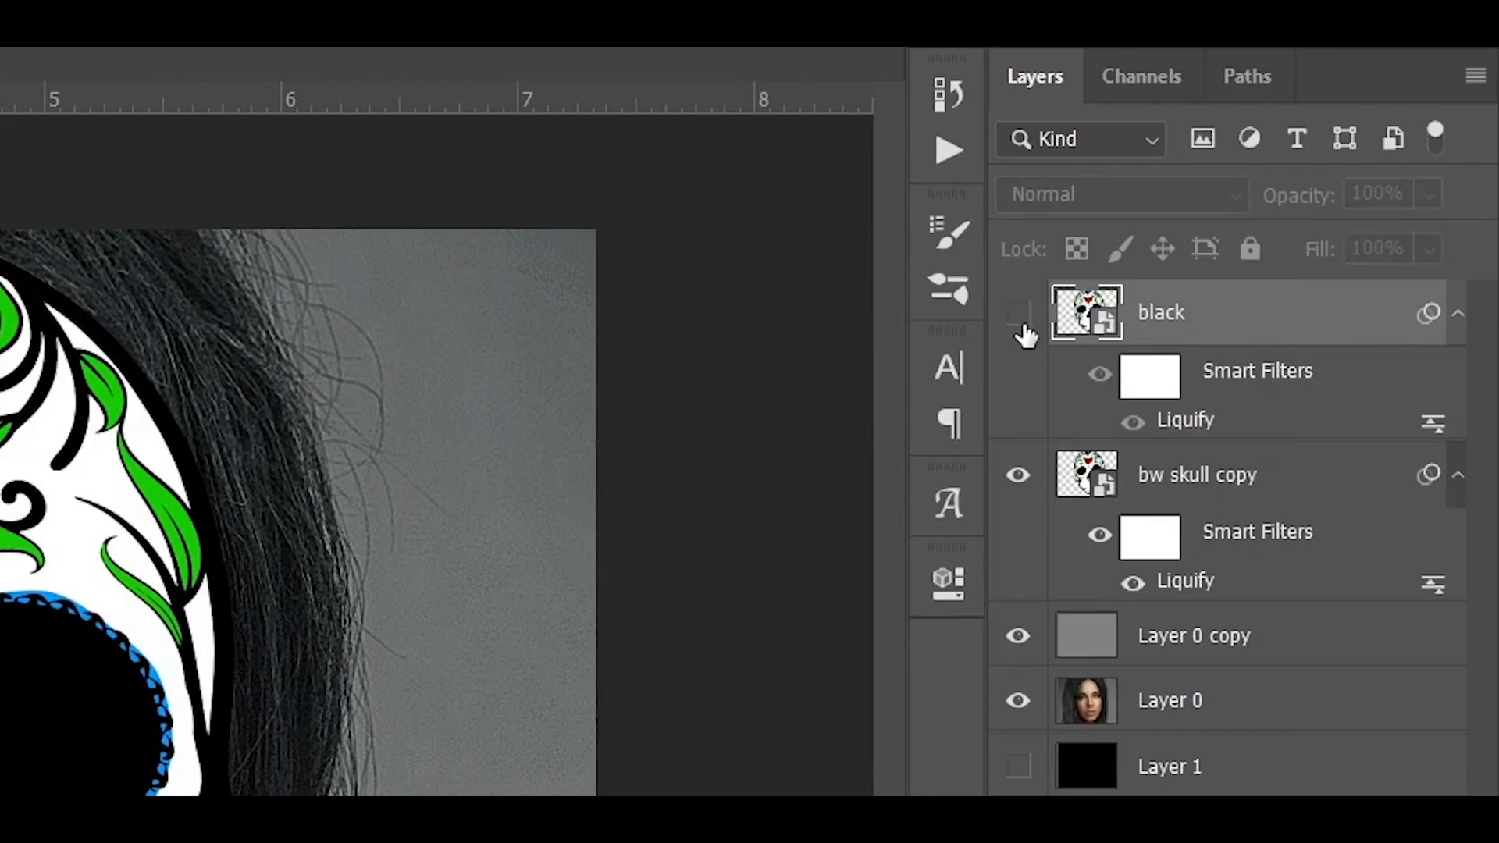
- Set the bw skull copy layer's blend mode to Screen and hide that layer
left_click(1311, 478)
left_click(1078, 194)
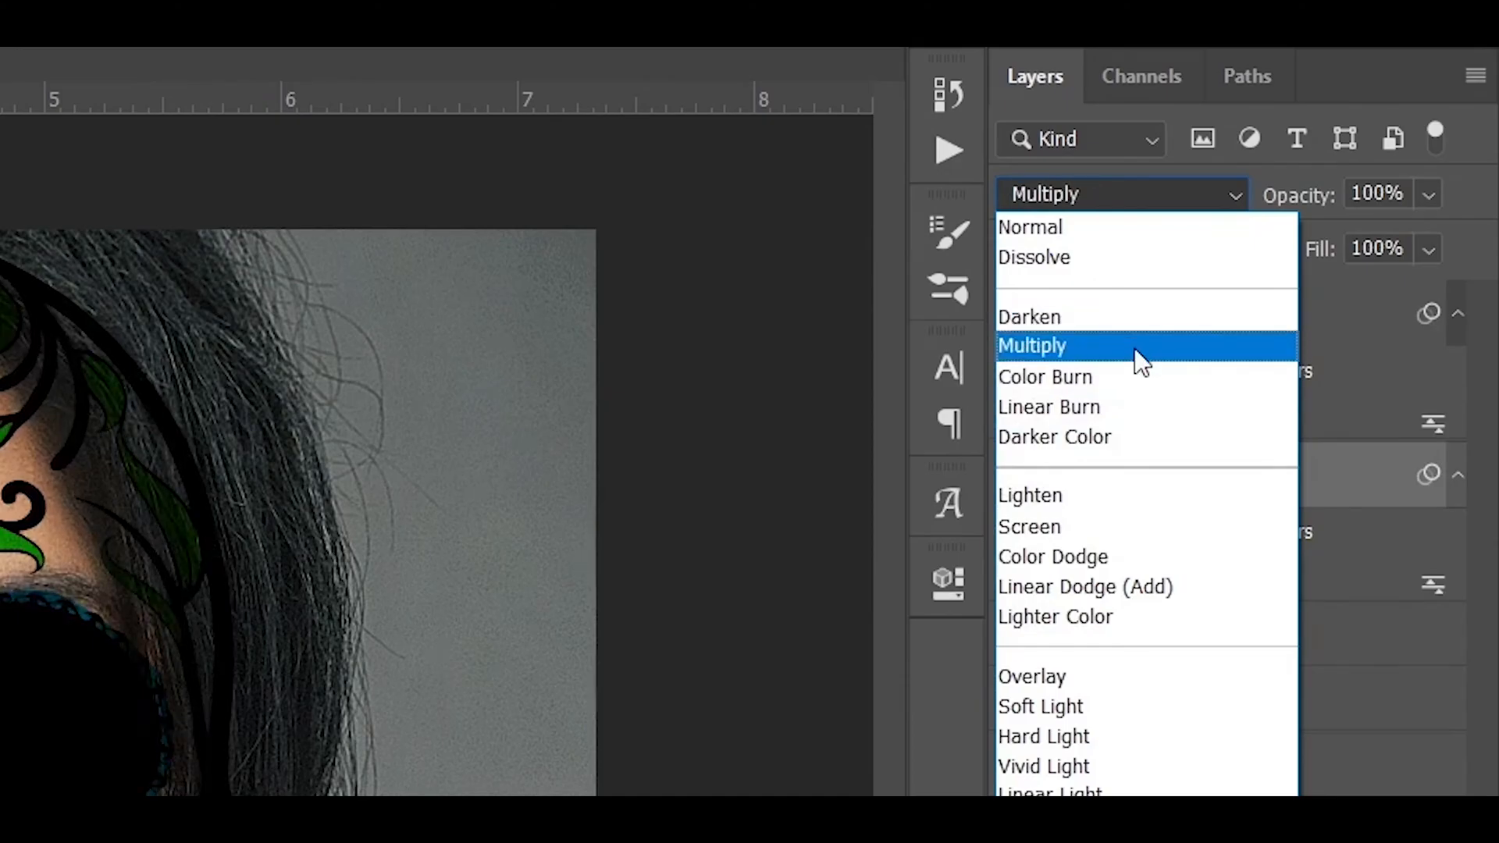
left_click(1158, 525)
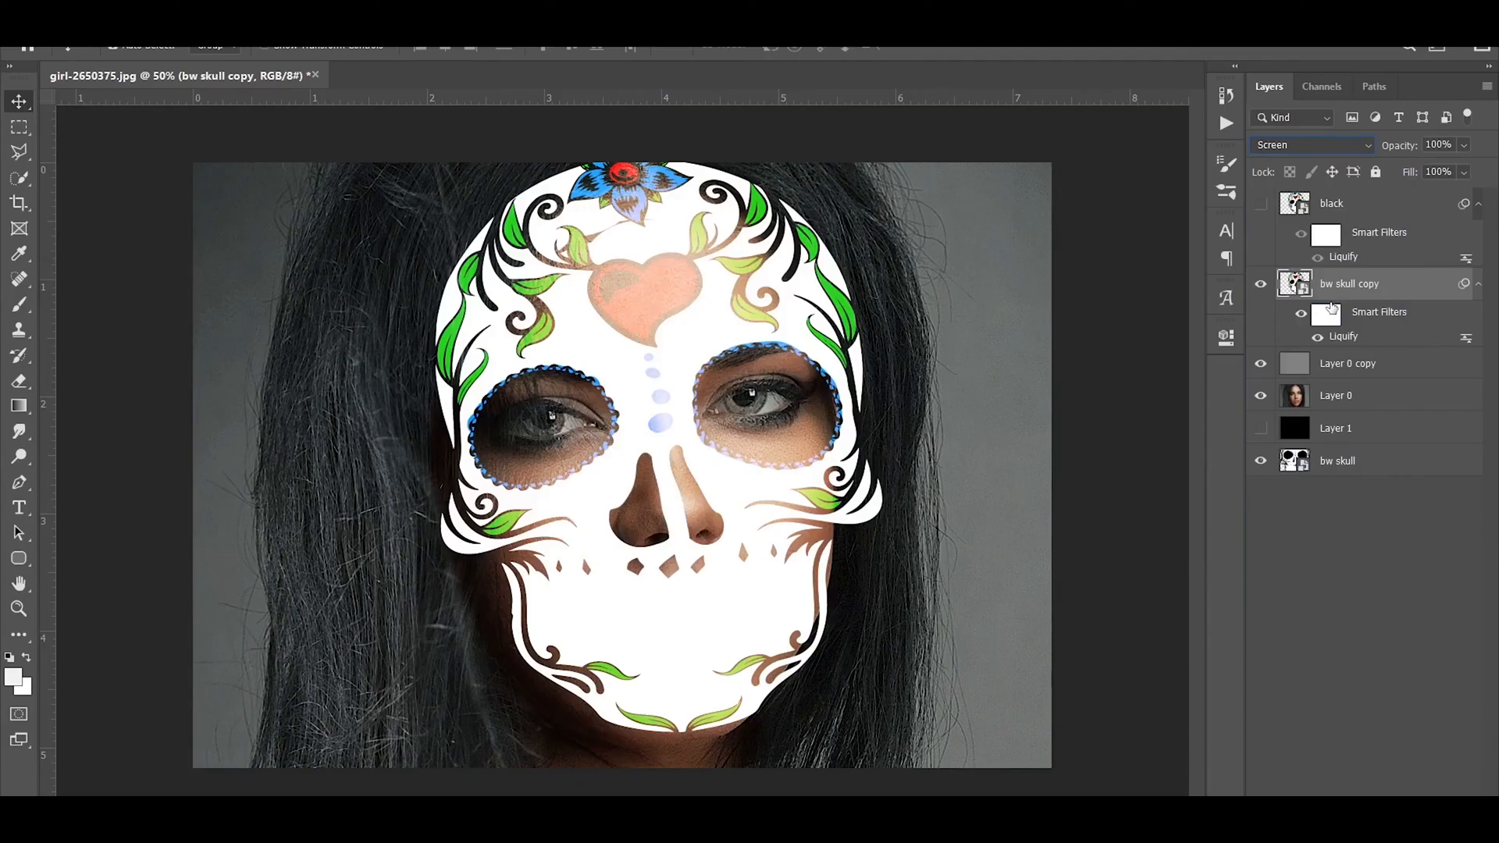
left_click(1260, 285)
- Show the black layer and set its blend mode to Multiply
left_click(1262, 205)
left_click(1316, 208)
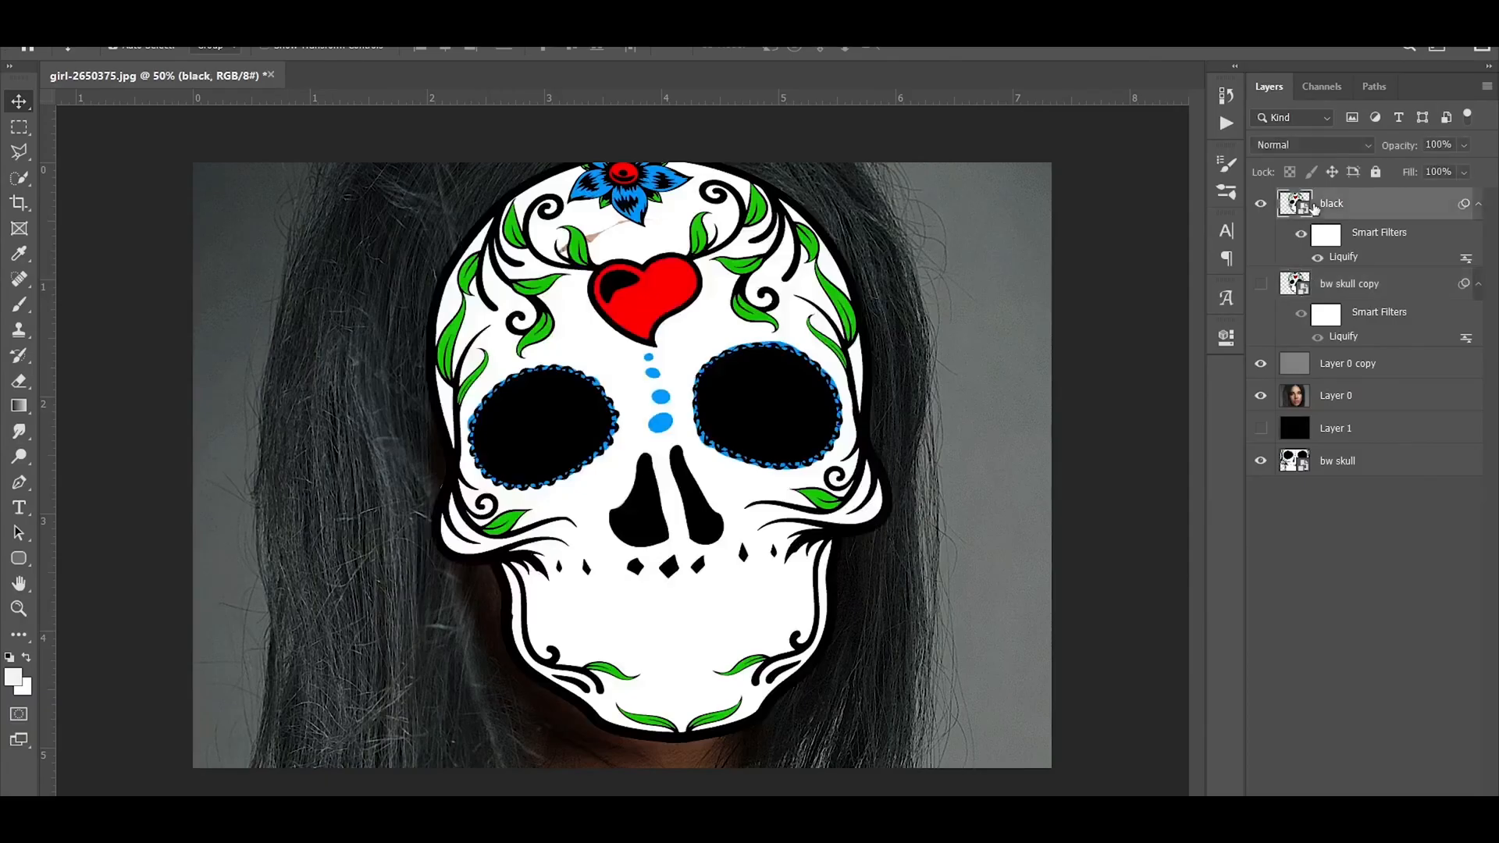
left_click(1311, 145)
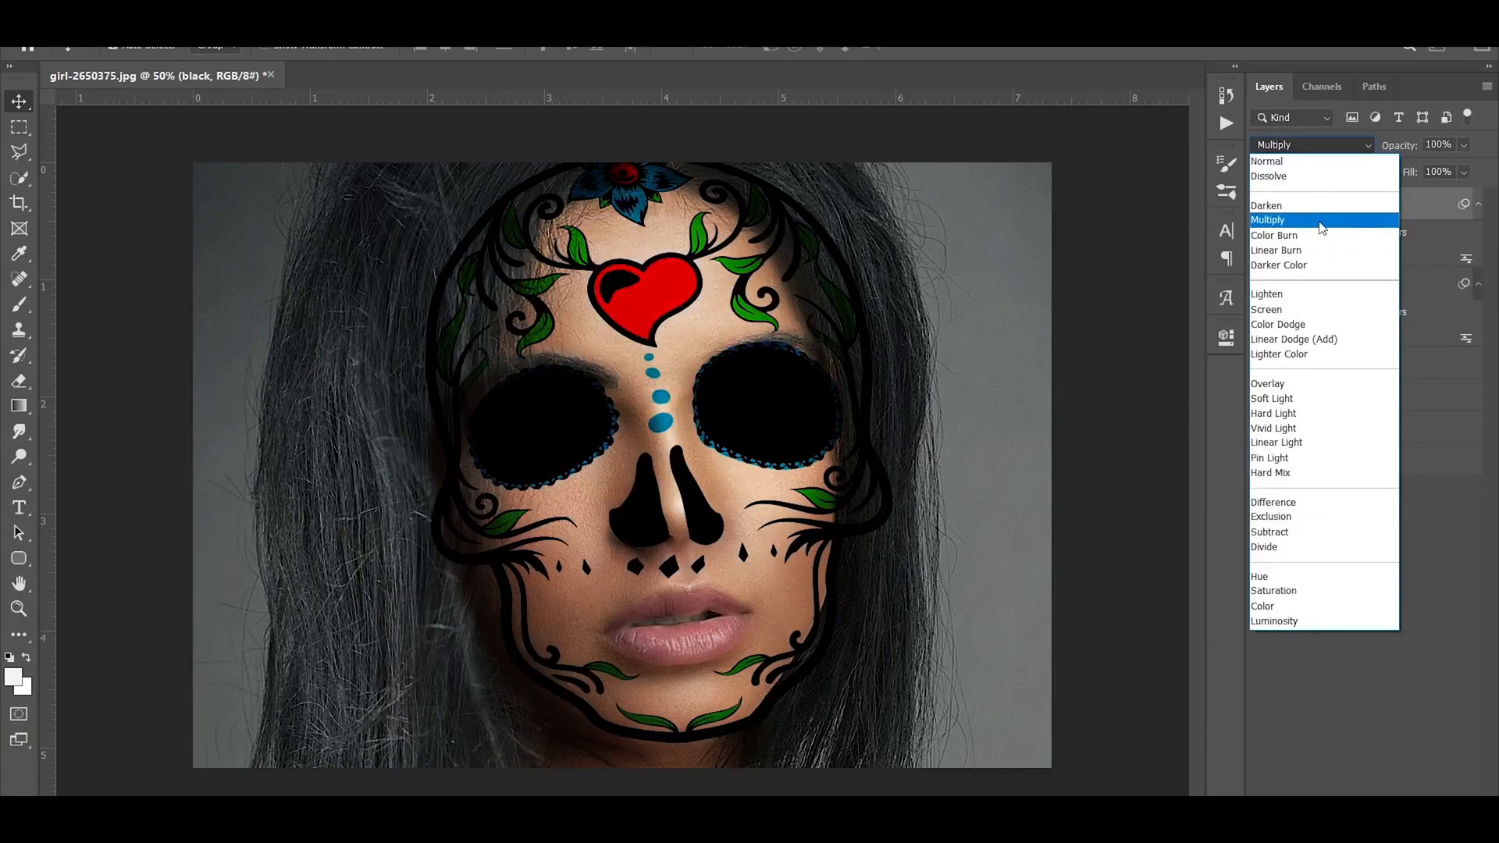
left_click(1323, 236)
left_click(1352, 600)
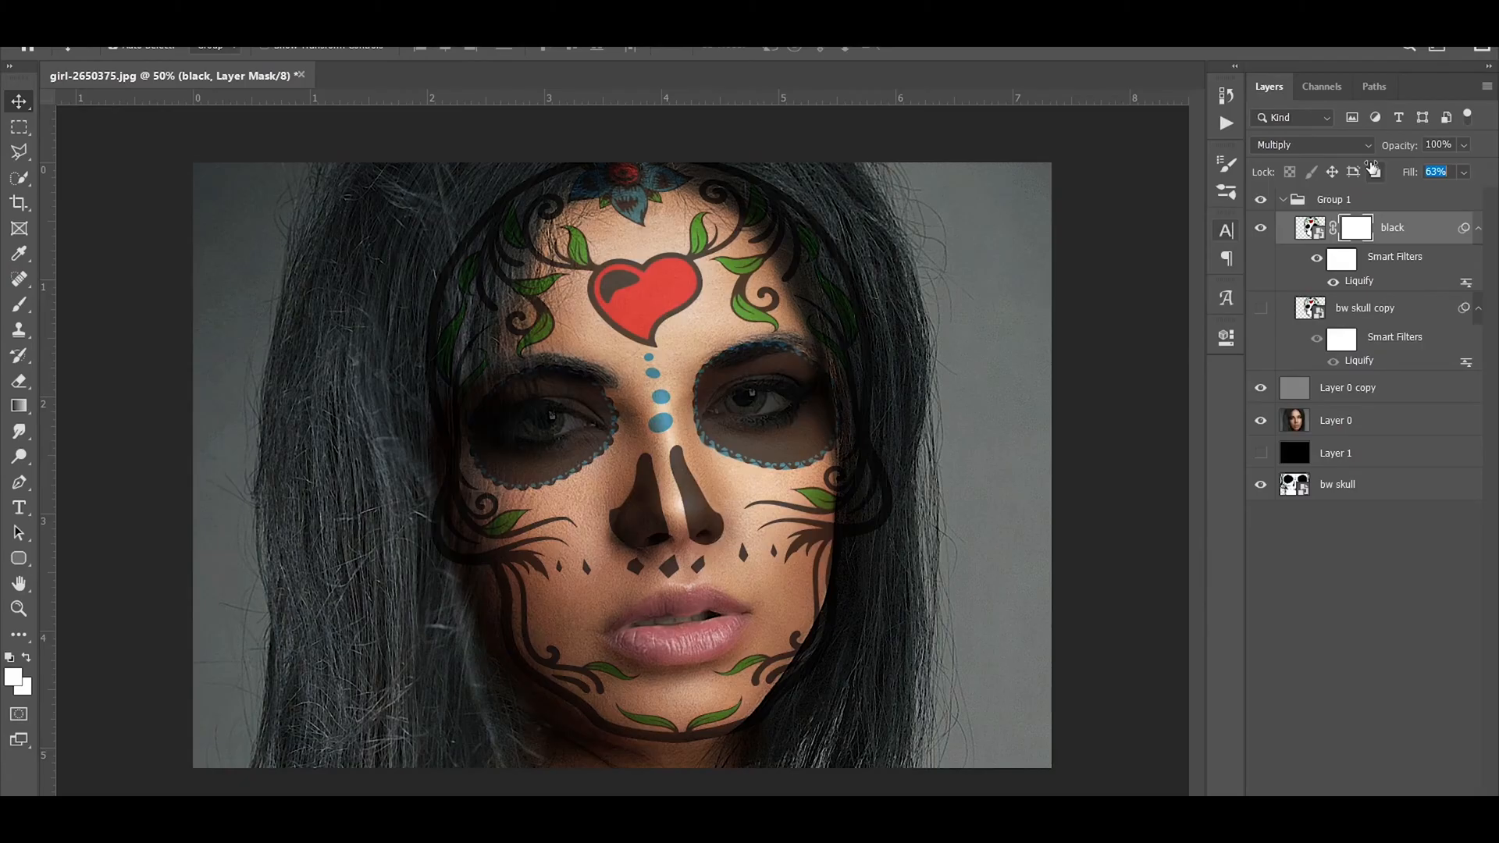
- Paint with black on the black layer's mask to clear the skull artwork from the eye on the image's right side
left_click_drag(691, 375, 777, 355)
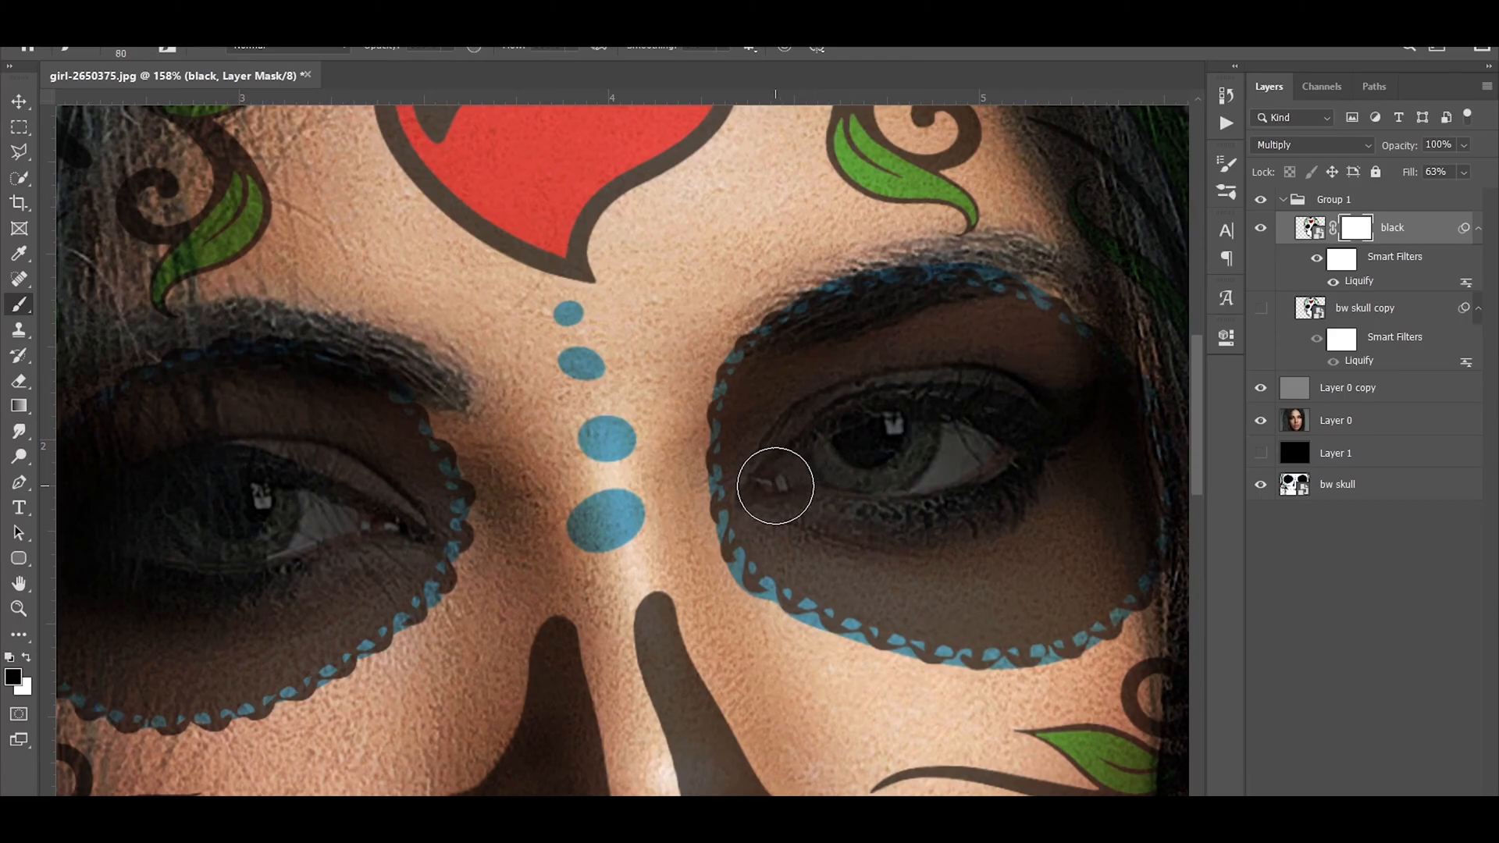
mouse_move(775, 486)
left_mouse_down()
mouse_move(873, 435)
mouse_move(793, 435)
mouse_move(899, 399)
mouse_move(1023, 417)
mouse_move(1011, 473)
mouse_move(944, 503)
mouse_move(818, 502)
left_mouse_up()
mouse_move(1010, 459)
left_mouse_down()
mouse_move(1030, 462)
mouse_move(1024, 424)
mouse_move(892, 434)
left_mouse_up()
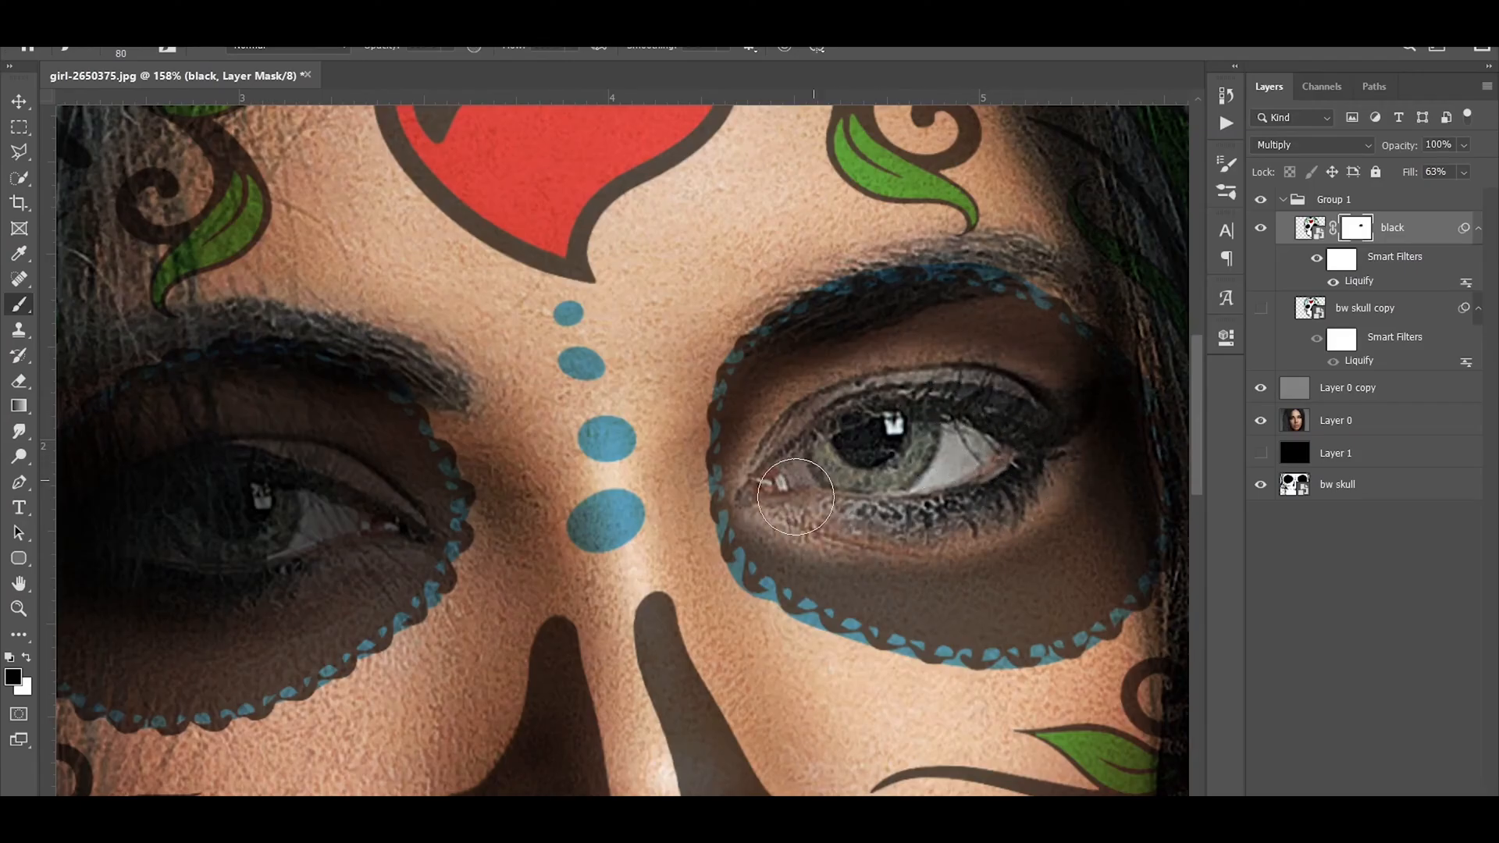
- Mask the skull artwork off the eye on the image's left side, and switch the brush colour to white
key("h")
mouse_move(578, 525)
left_mouse_down()
mouse_move(639, 479)
mouse_move(499, 421)
left_mouse_up()
mouse_move(558, 517)
left_mouse_down()
mouse_move(642, 548)
mouse_move(719, 525)
left_mouse_up()
left_click_drag(540, 564, 495, 535)
key("c")
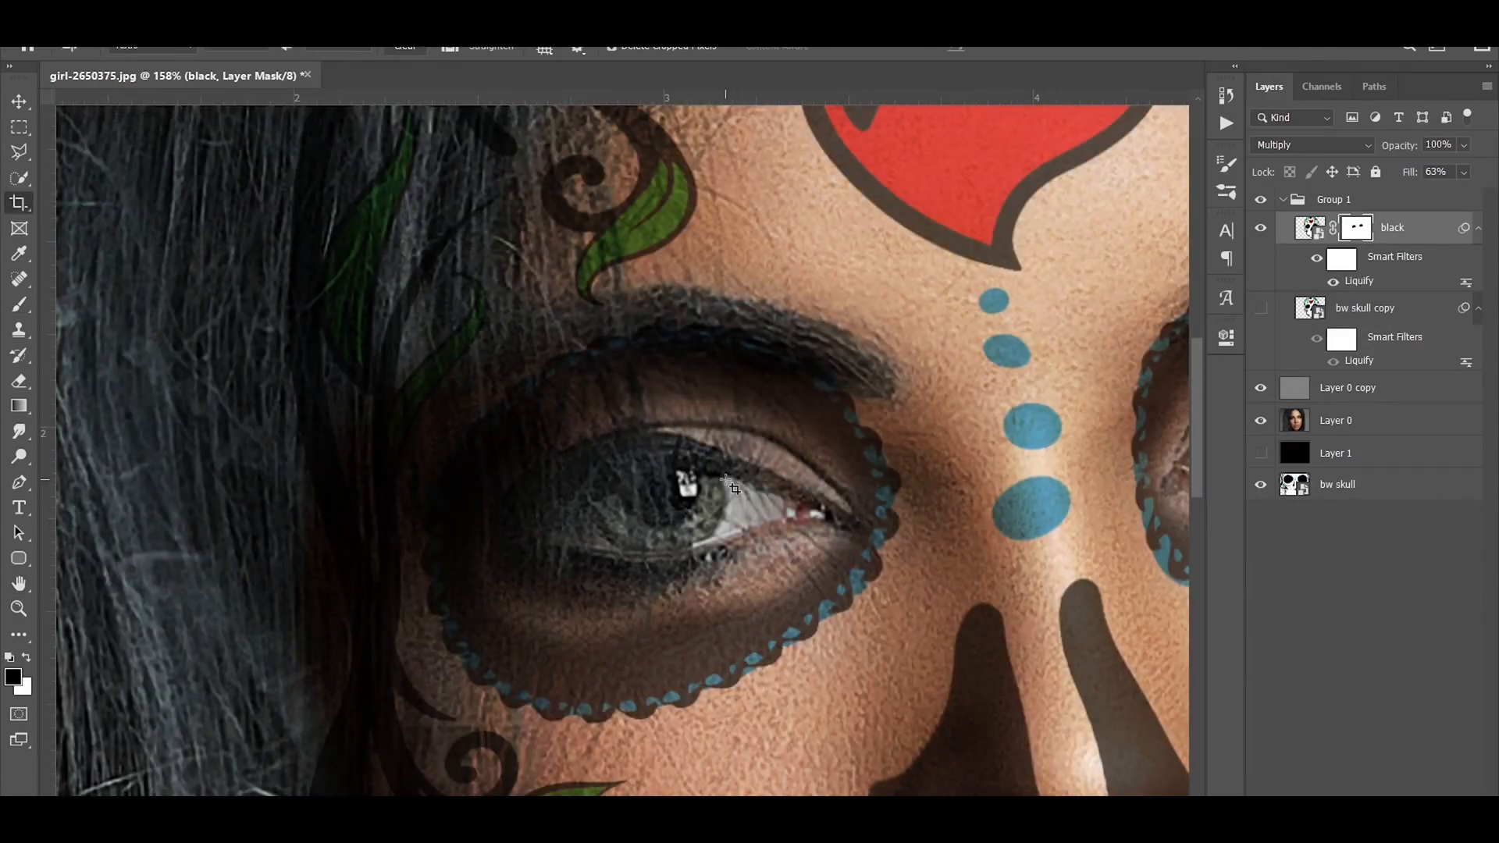
key("b")
key("x")
scroll(674, 413, "down", 3)
left_click_drag(1099, 344, 850, 376)
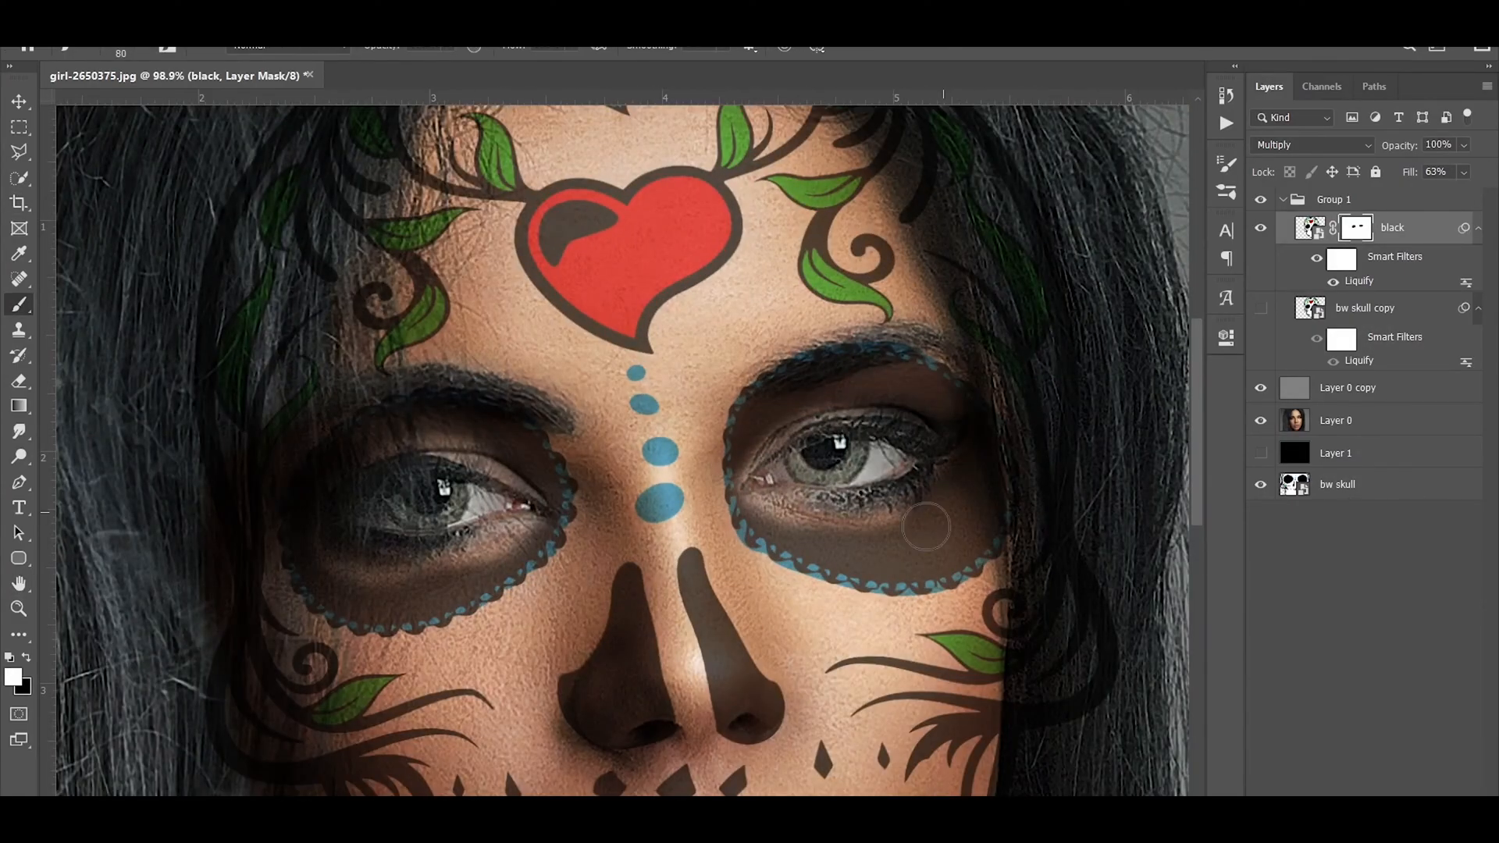
scroll(491, 409, "up", 3)
scroll(492, 410, "down", 6)
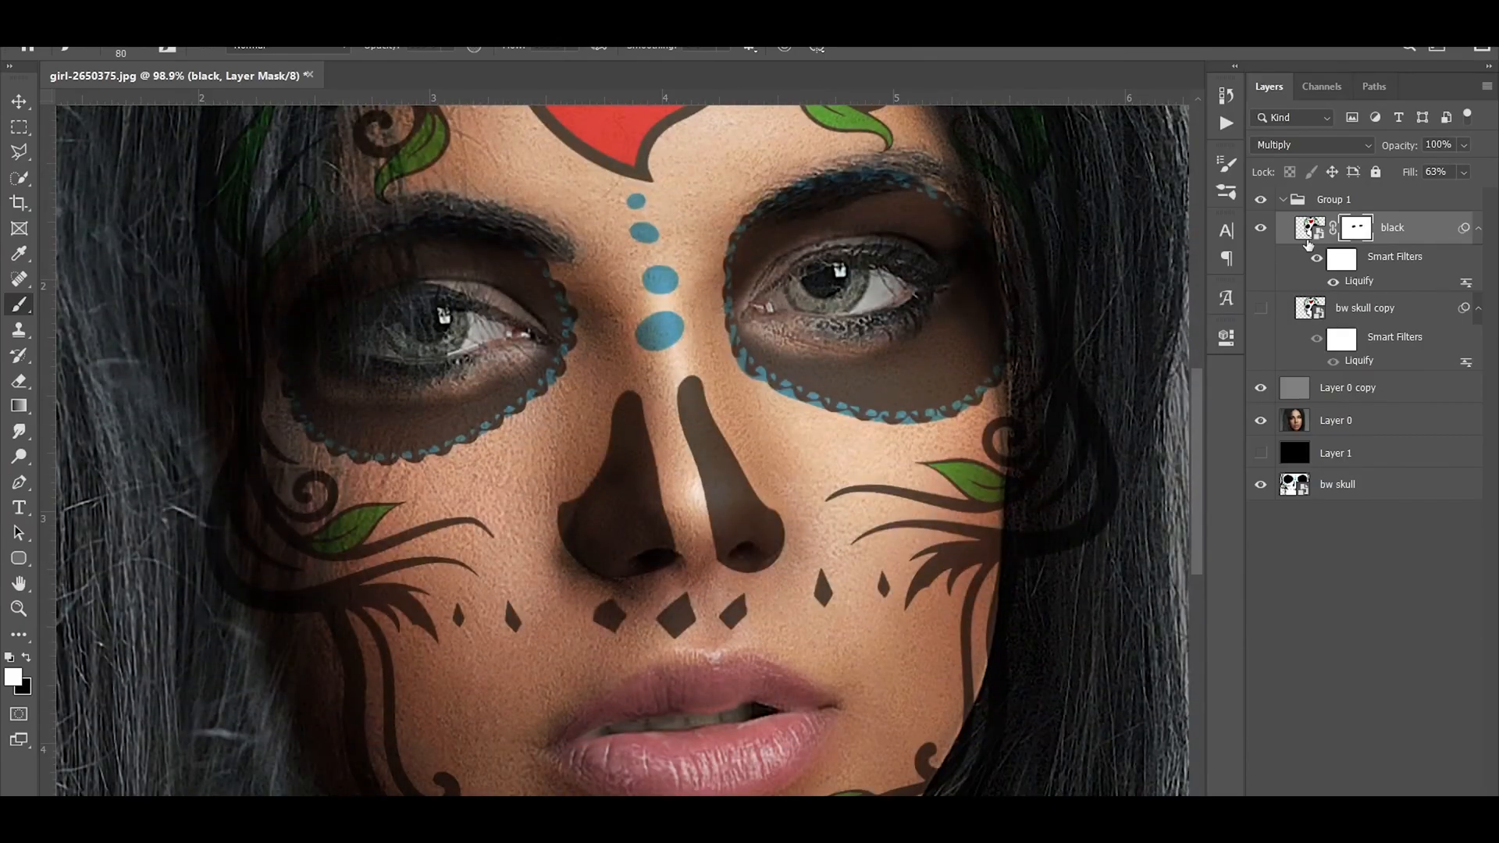
- Select the black layer's artwork instead of its mask and open its Layer Style blending options
left_click(1334, 228)
left_click(1310, 228)
scroll(813, 506, "down", 3)
key("ctrl+0")
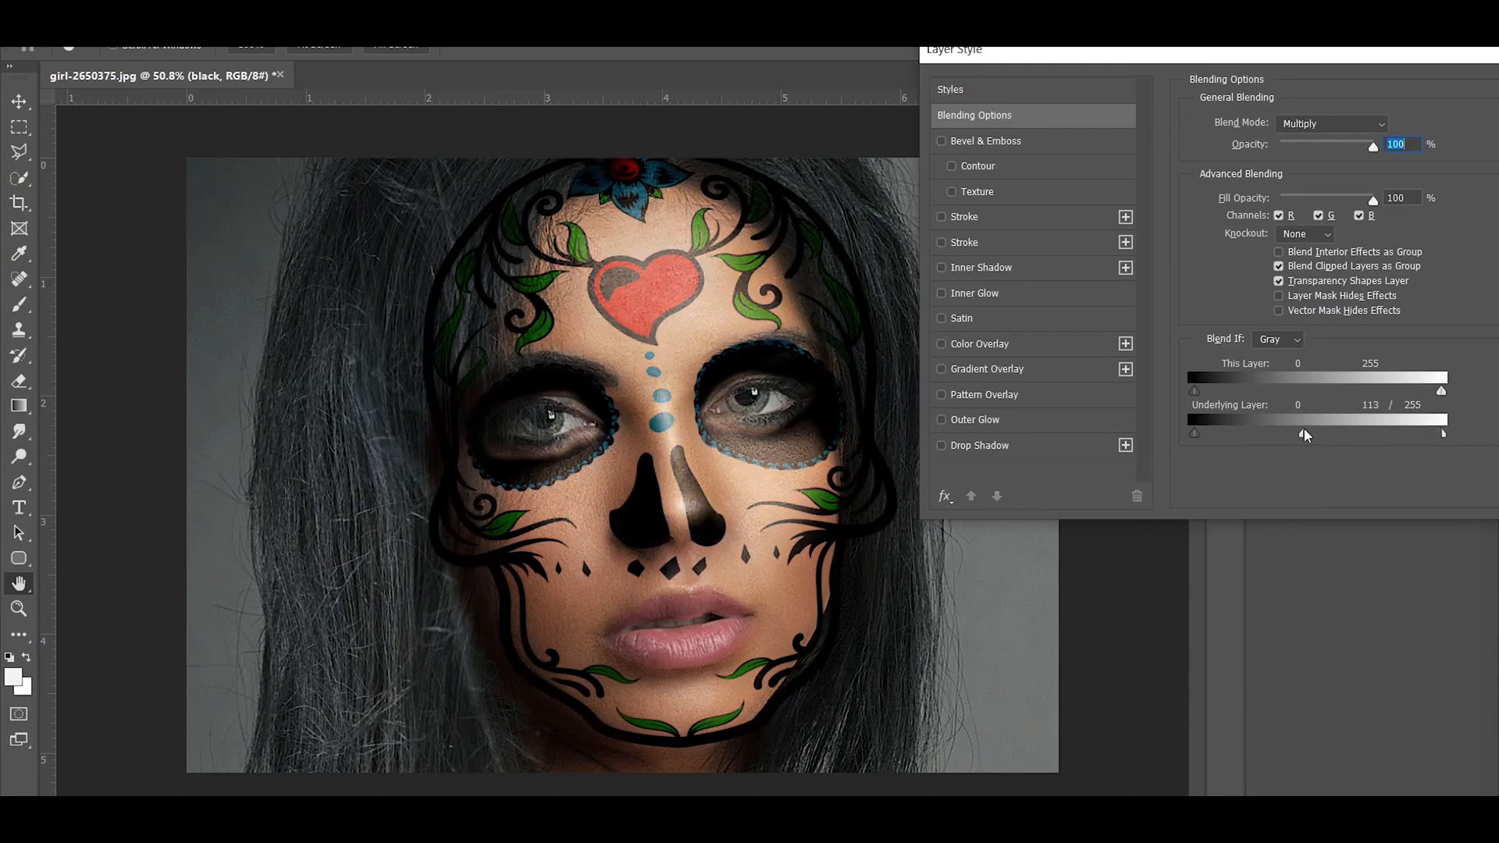
left_click(822, 734)
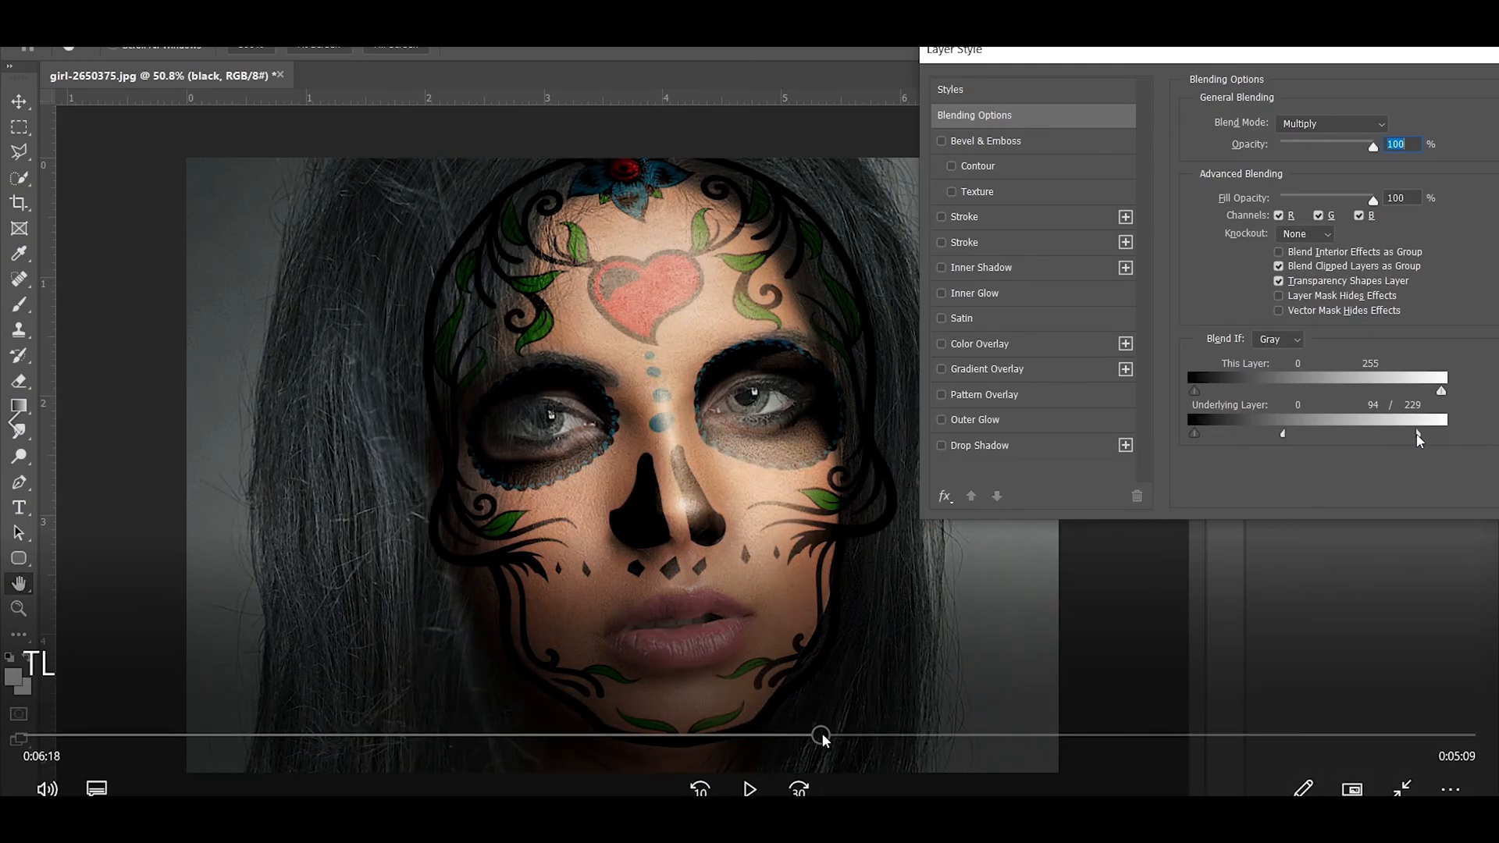
left_click(750, 789)
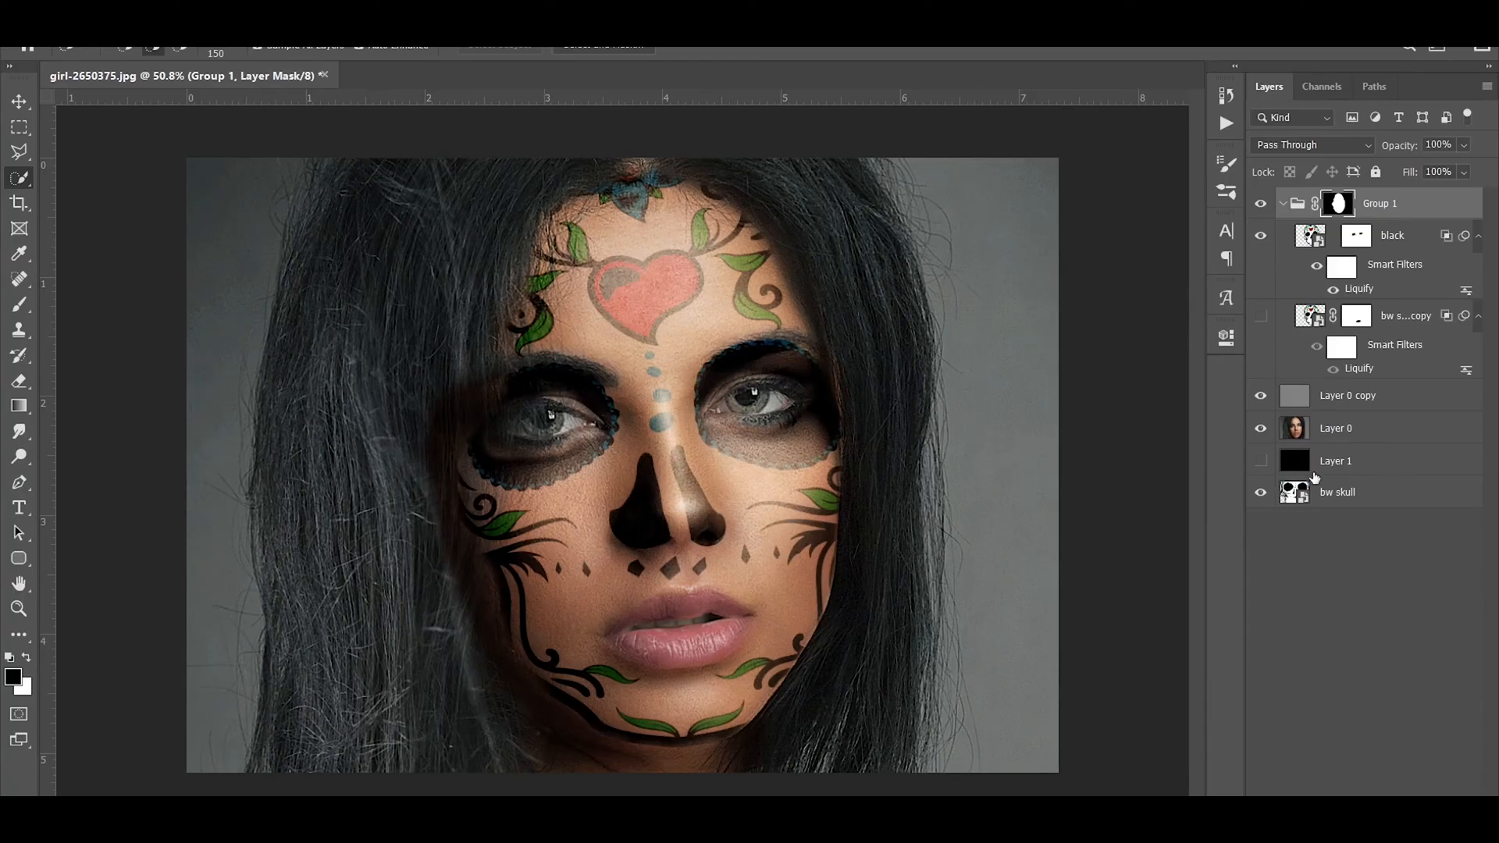
- Show the bw skull copy layer inside Group 1 and hide the original bw skull layer beneath the portrait
left_click(1261, 429)
left_click(1260, 428)
left_click(1260, 316)
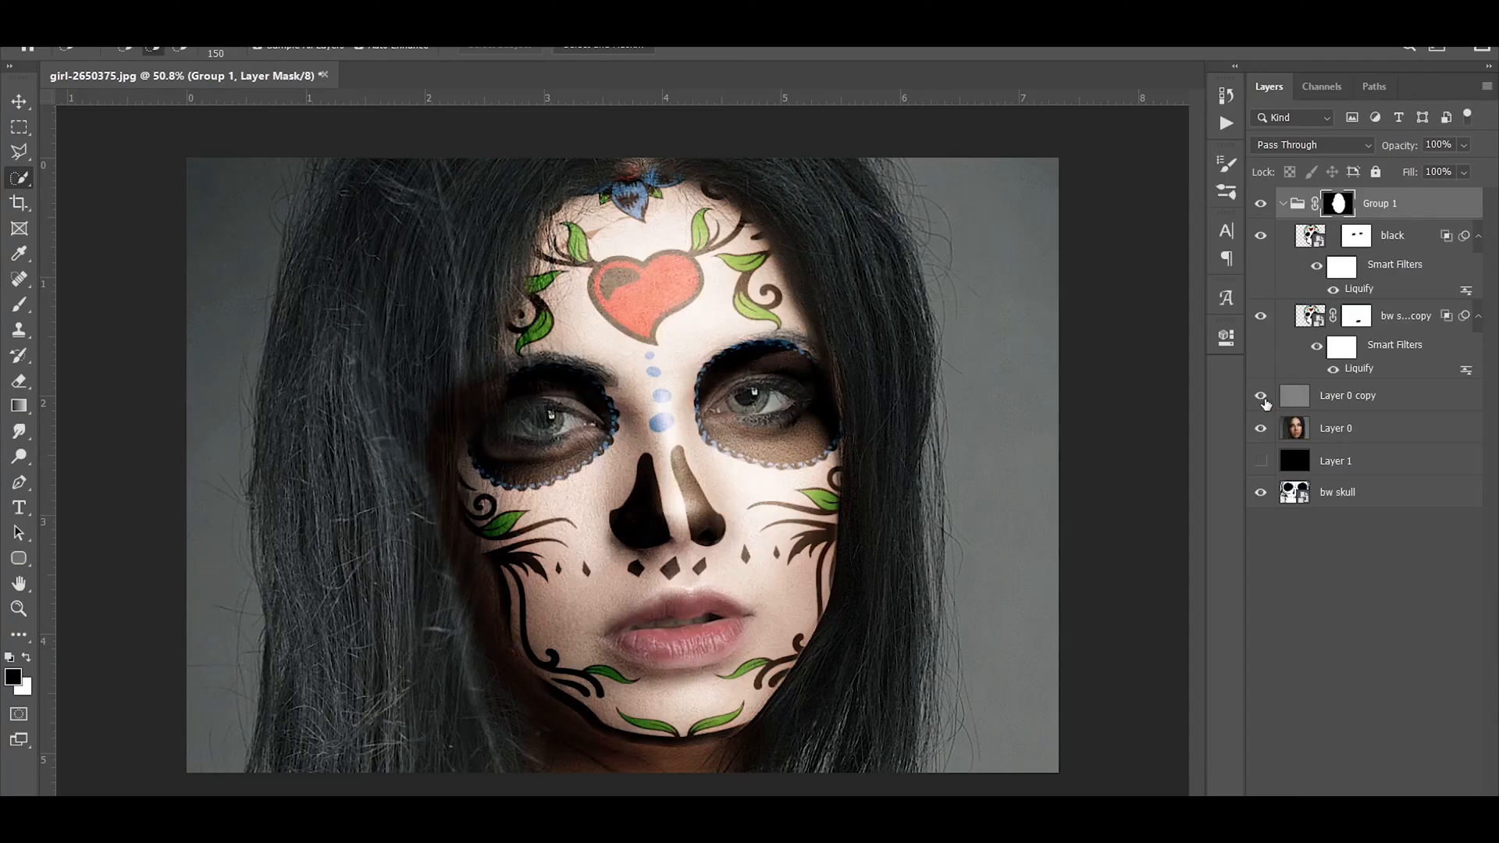
left_click(1261, 493)
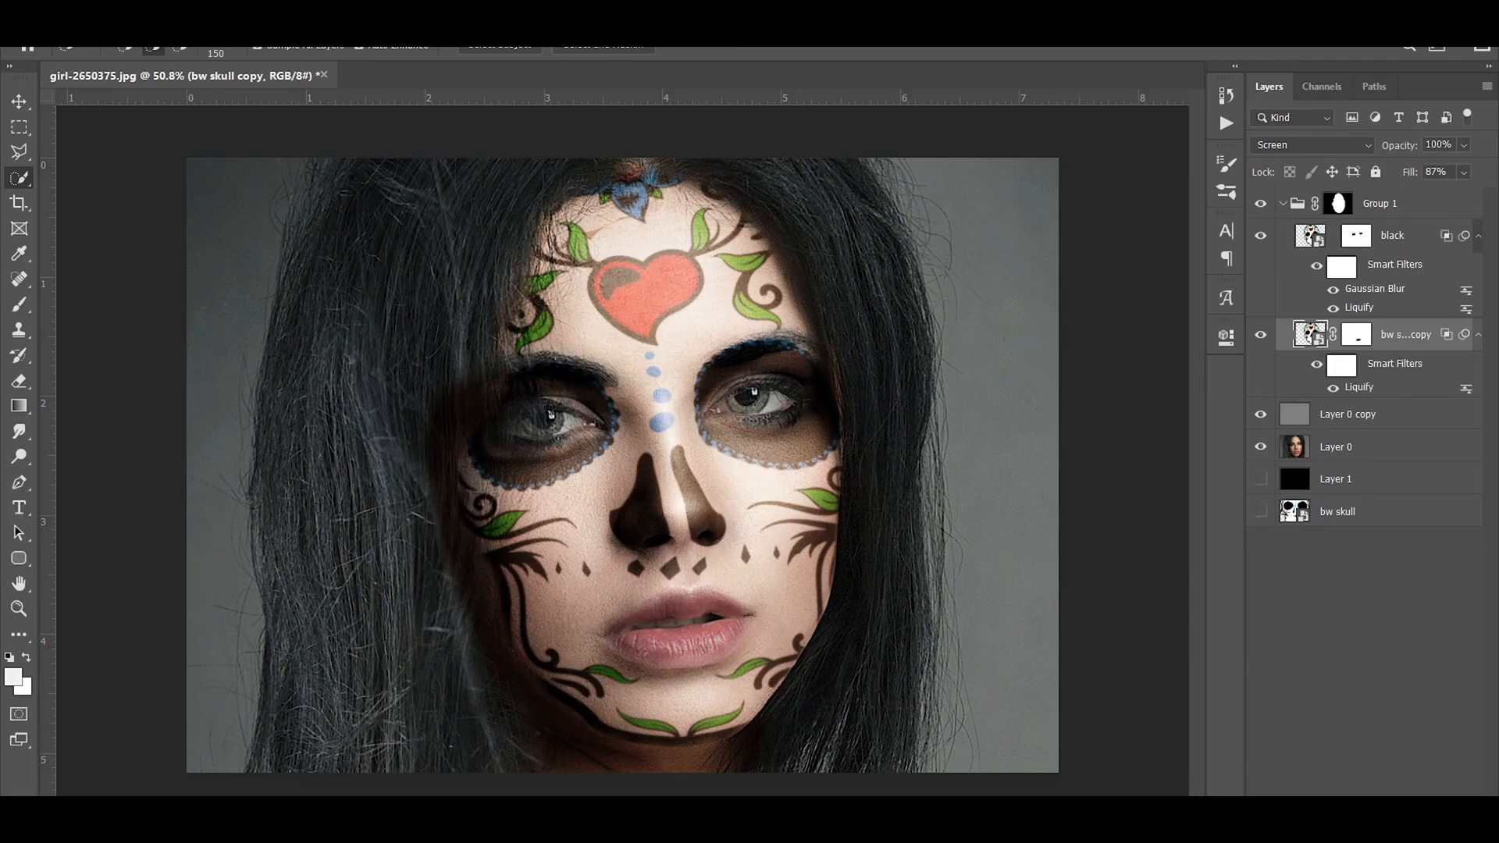
- Apply a Gaussian Blur smart filter with a radius of 2.5 pixels to the bw skull copy layer
left_click(295, 31)
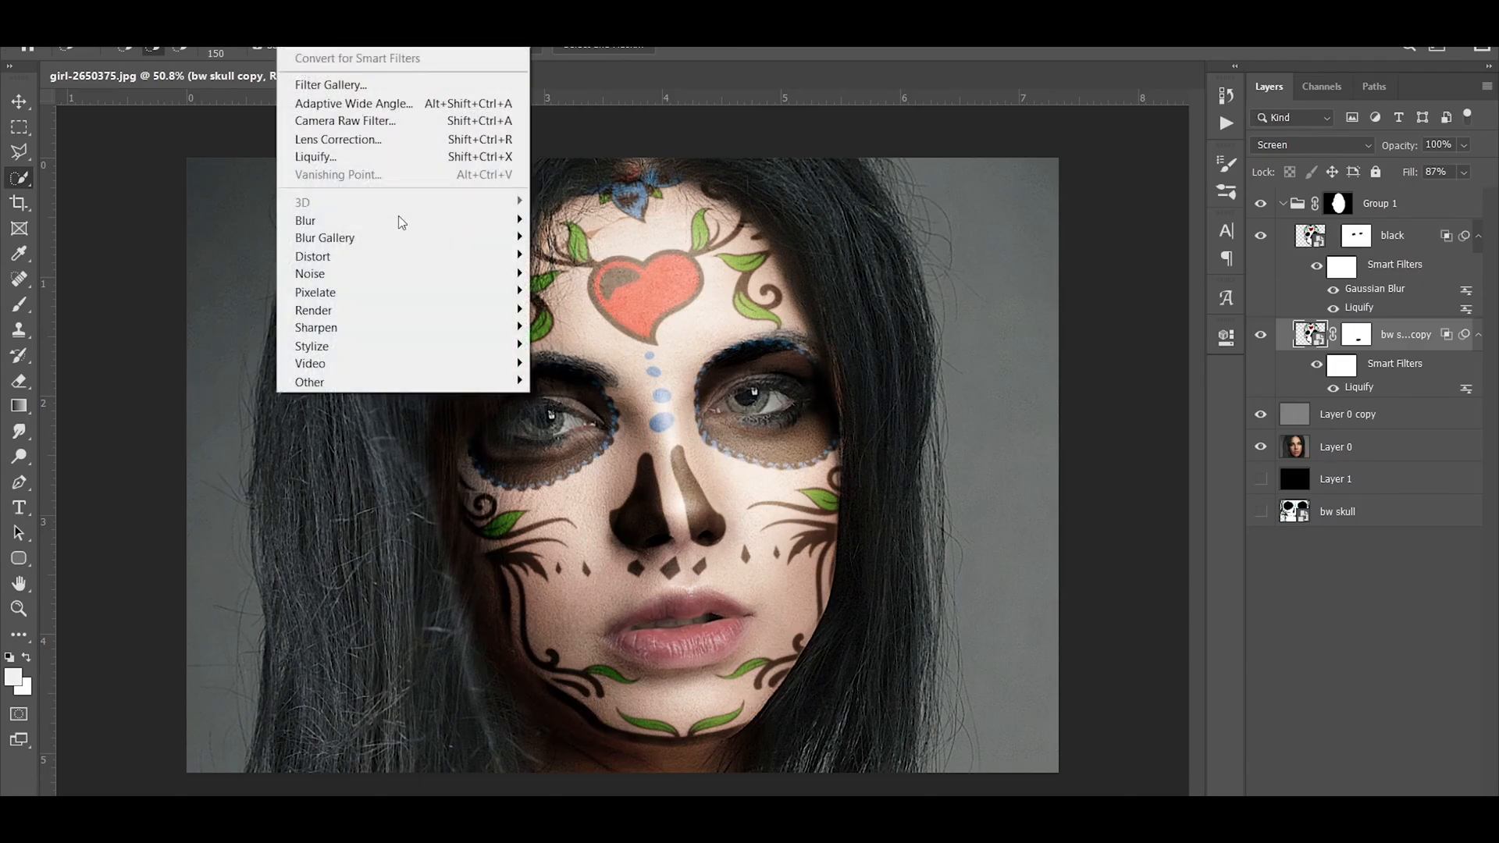
mouse_move(423, 272)
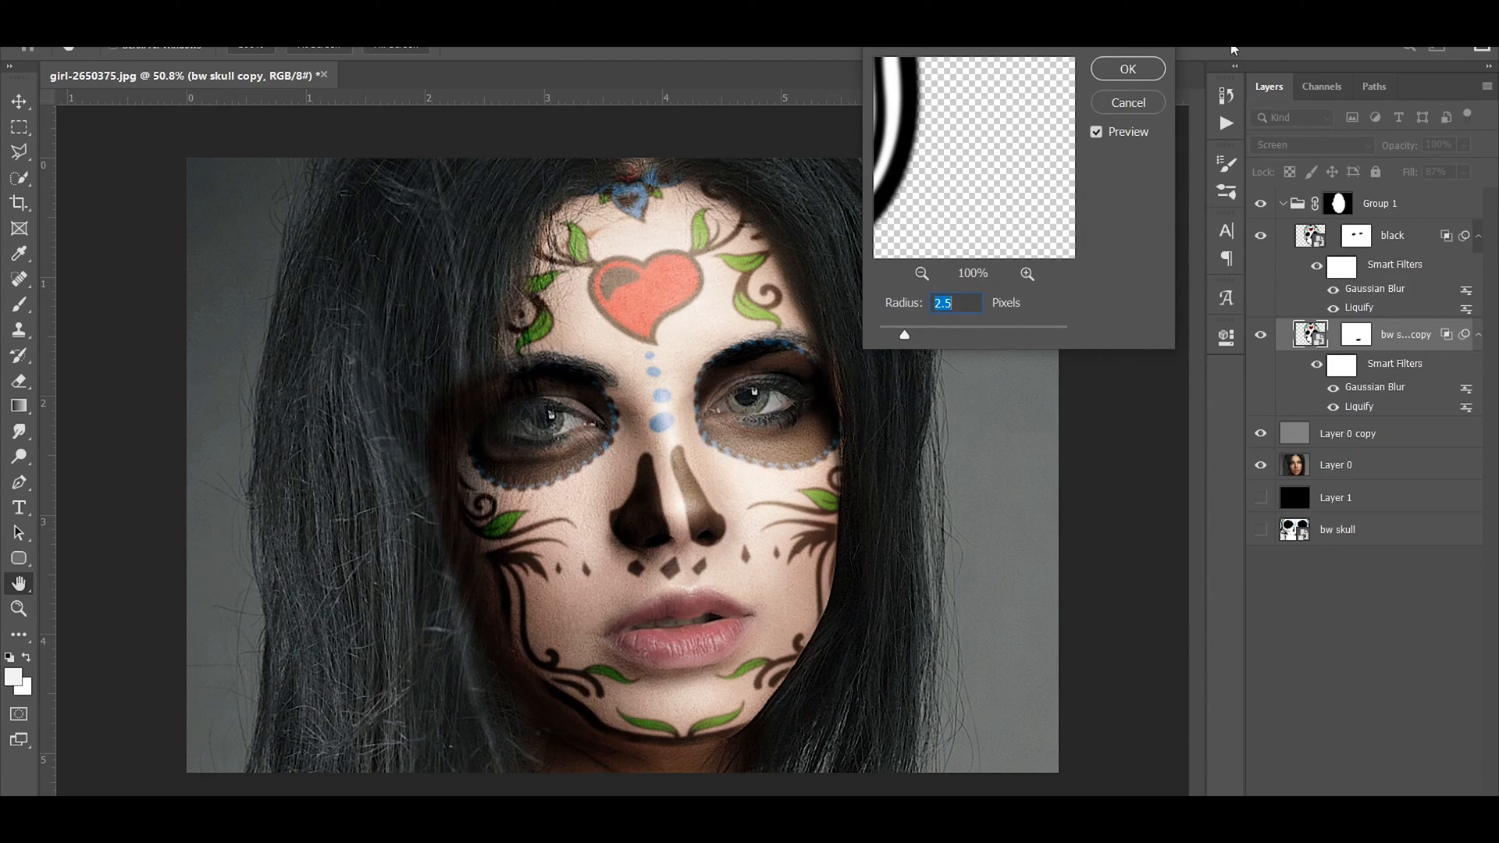
left_click(1149, 70)
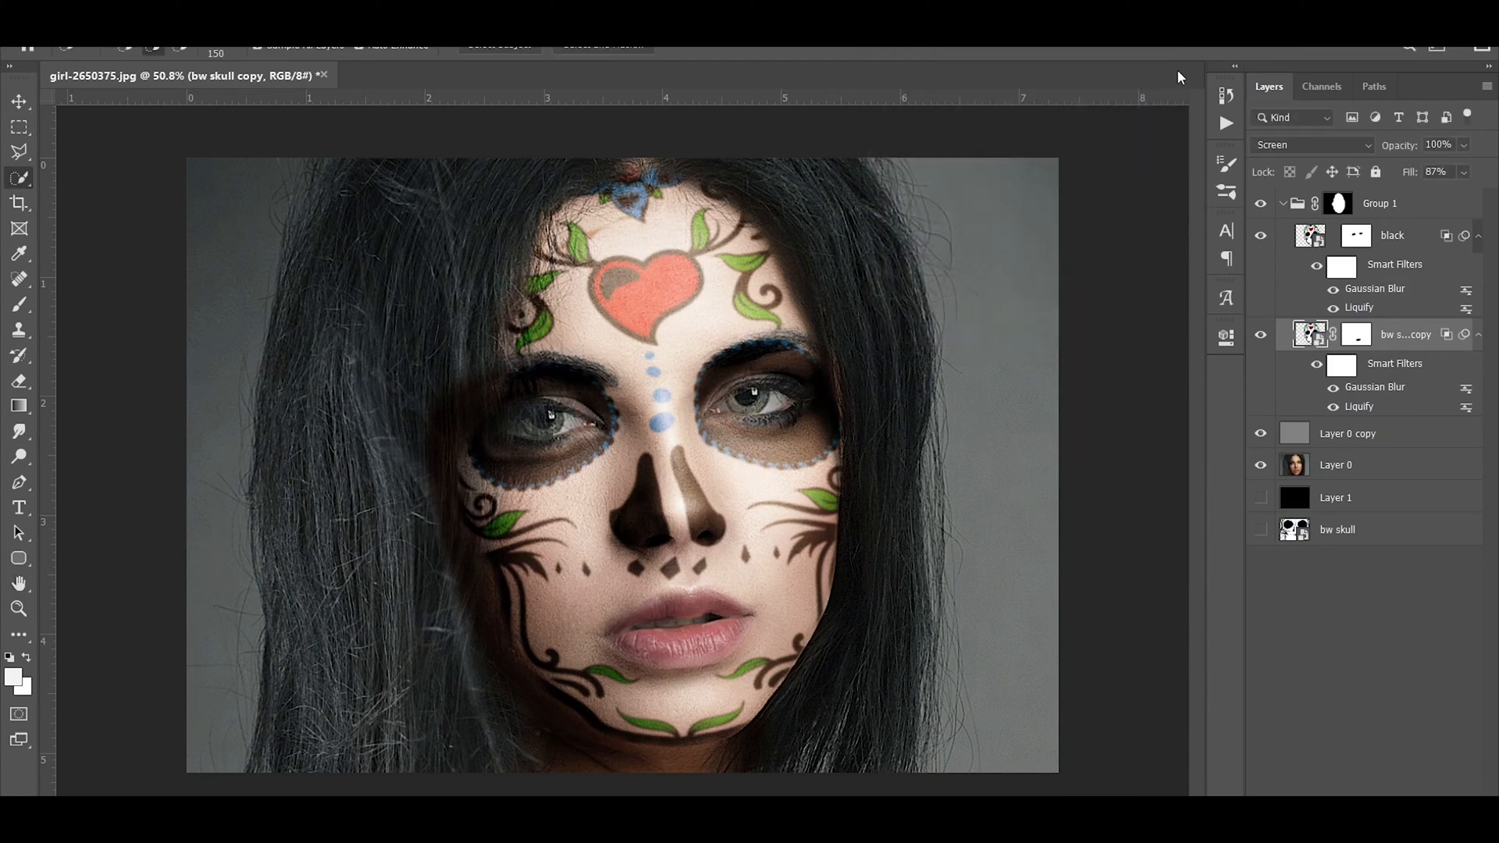